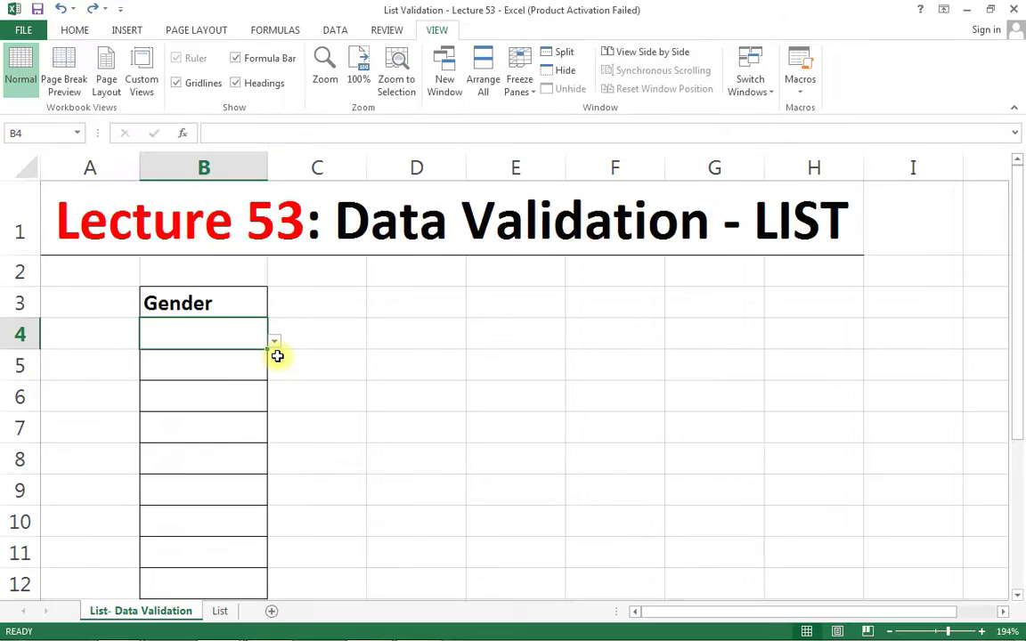
Fill Gender cells B4 to B7 from their dropdown lists with Male, Female, Other and Male.
{"action": "left_click", "coordinate": [274, 342]}
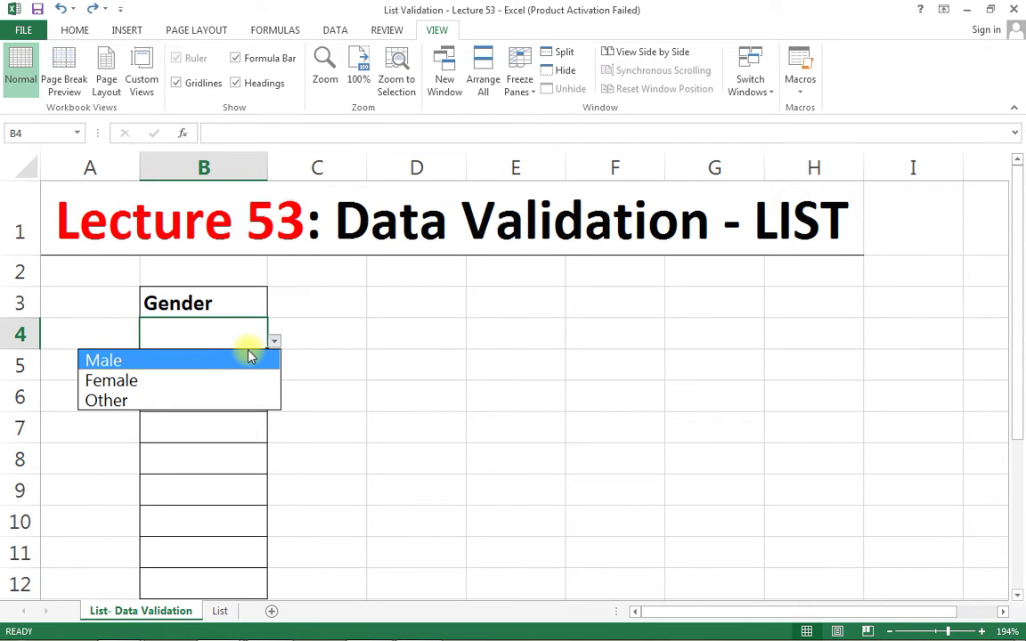
{"action": "left_click", "coordinate": [138, 361]}
{"action": "left_click", "coordinate": [190, 355]}
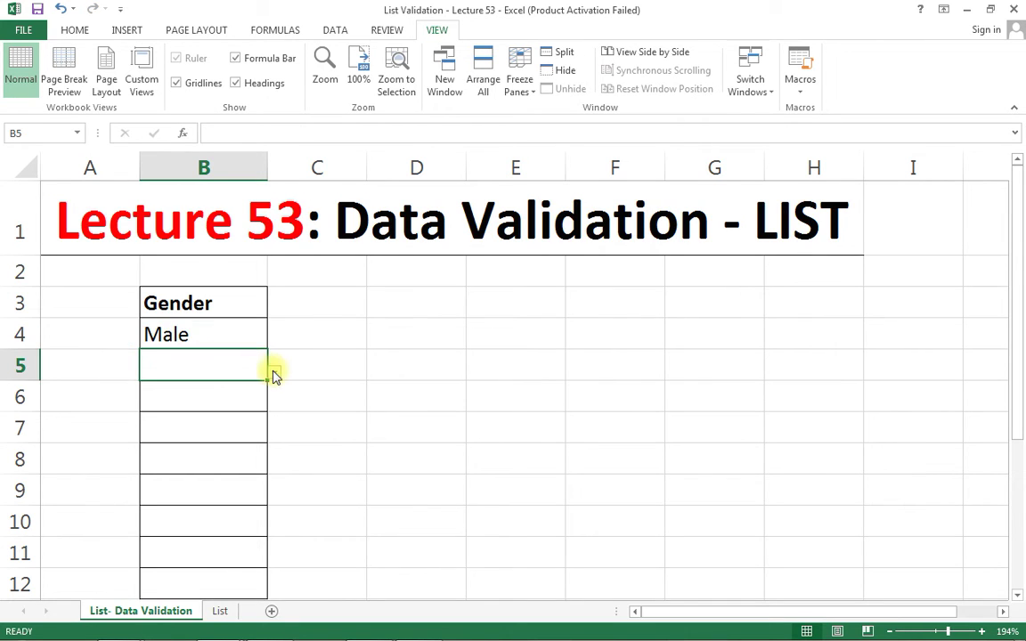
{"action": "left_click", "coordinate": [272, 373]}
{"action": "left_click", "coordinate": [186, 409]}
{"action": "left_click", "coordinate": [215, 395]}
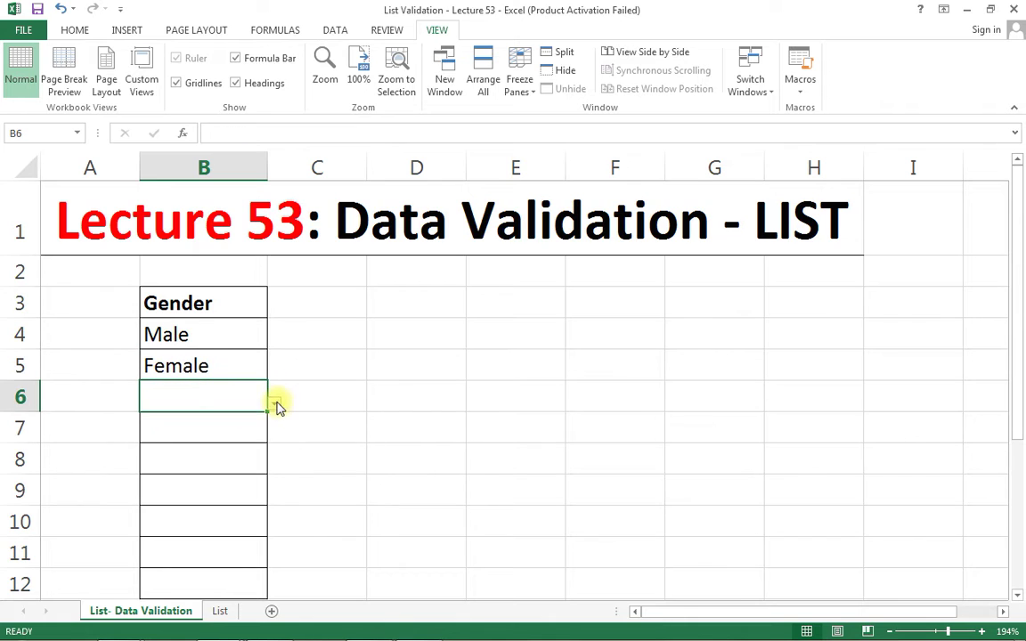
{"action": "left_click", "coordinate": [275, 404]}
{"action": "left_click", "coordinate": [190, 462]}
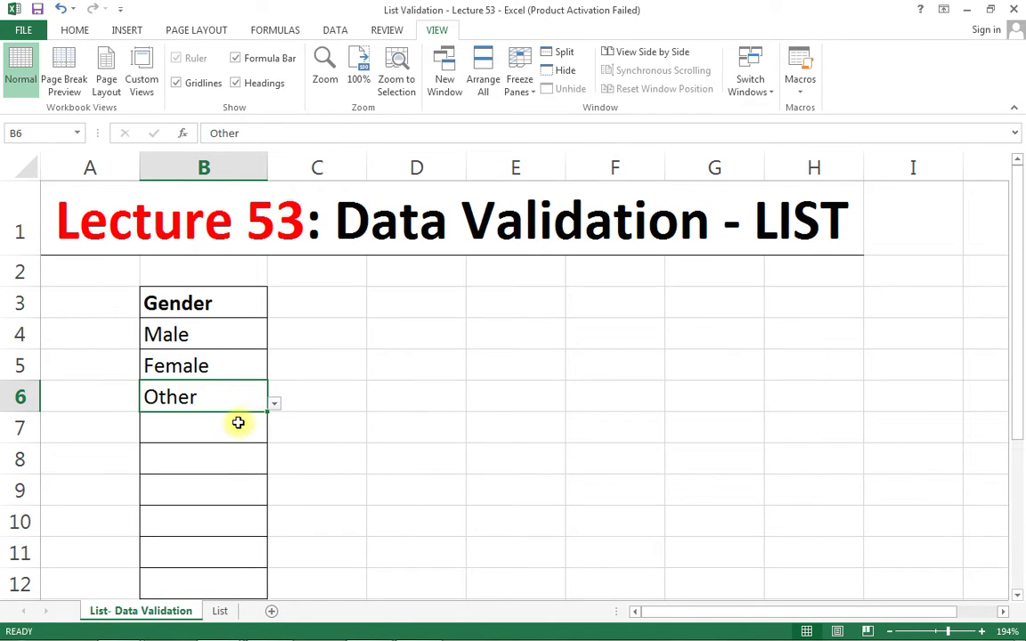
{"action": "left_click", "coordinate": [234, 425]}
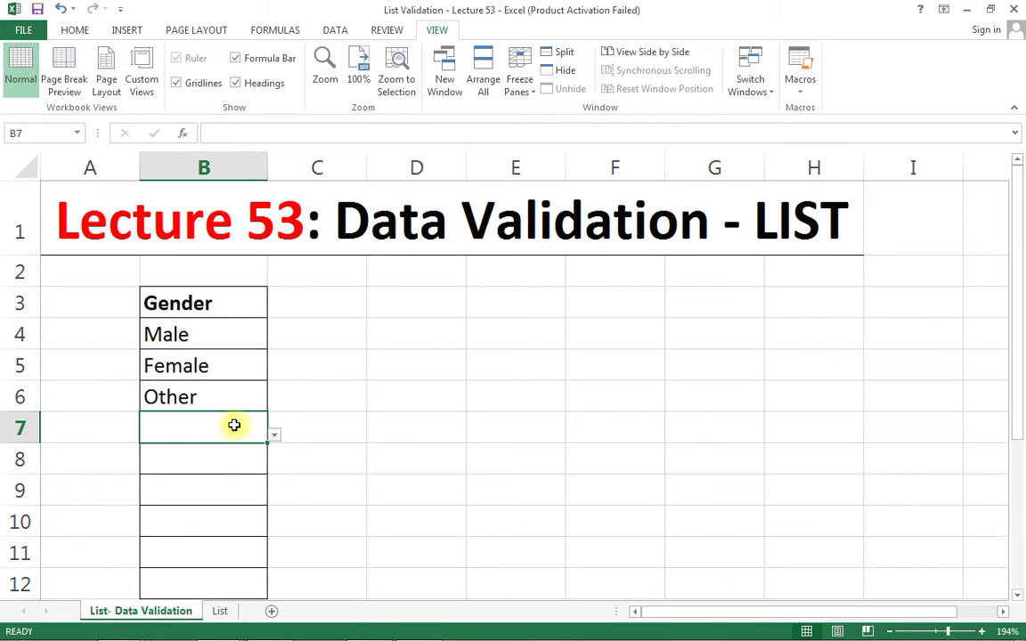
{"action": "left_click", "coordinate": [273, 435]}
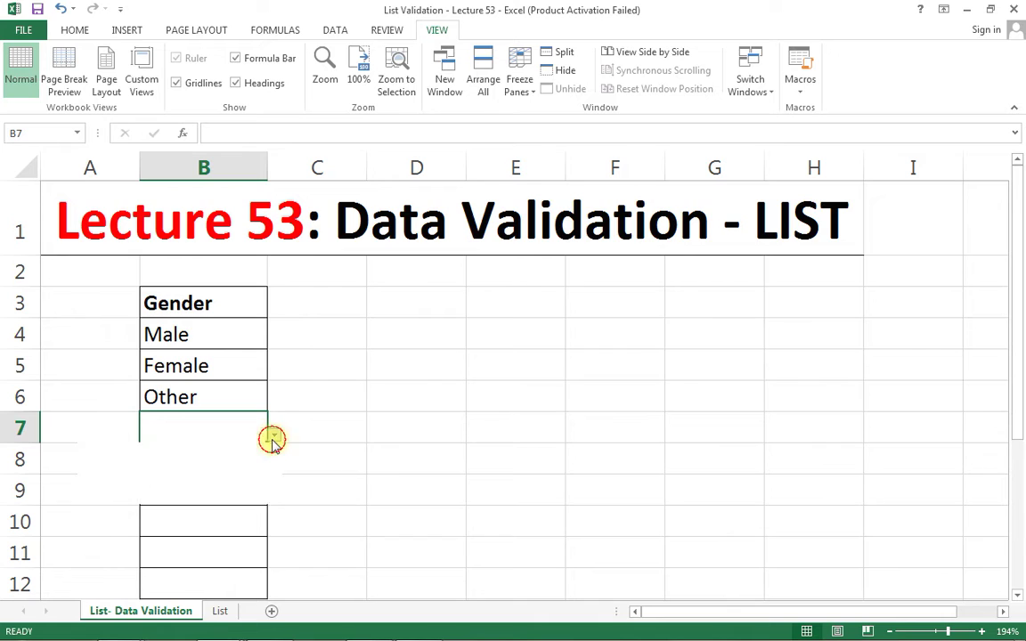
{"action": "left_click", "coordinate": [212, 458]}
Try to enter lowercase "male" by hand in cell B8 and choose to retry the entry.
{"action": "left_click", "coordinate": [199, 458]}
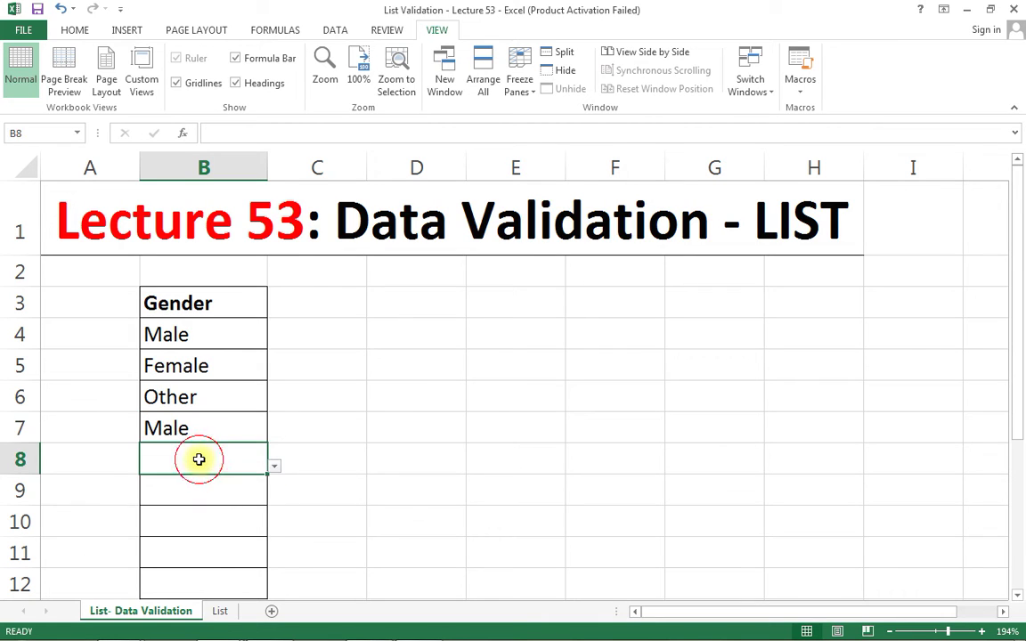
{"action": "type", "text": "male"}
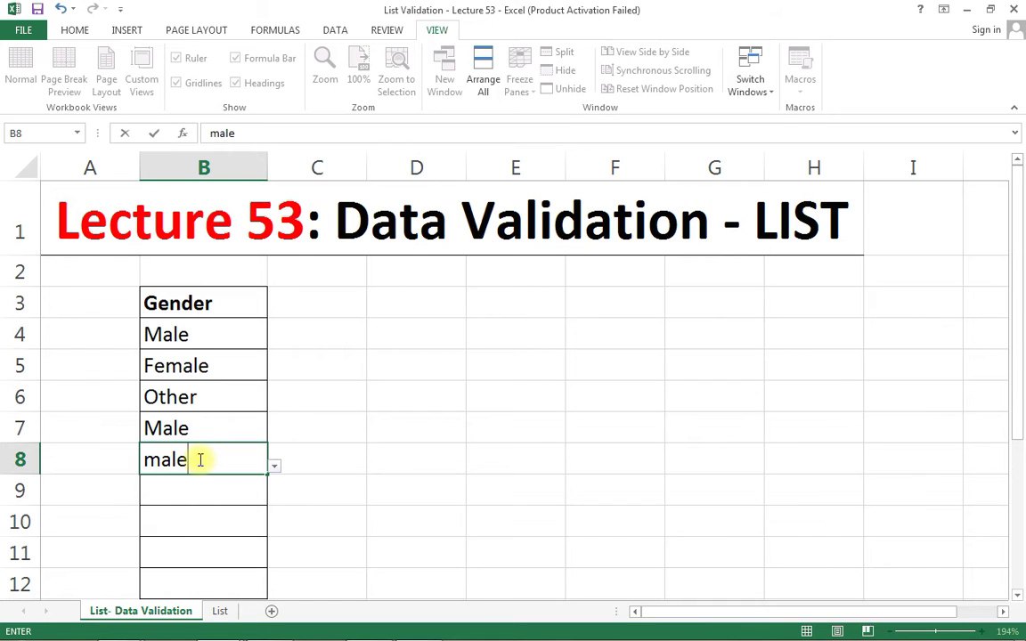
{"action": "key", "text": "Return"}
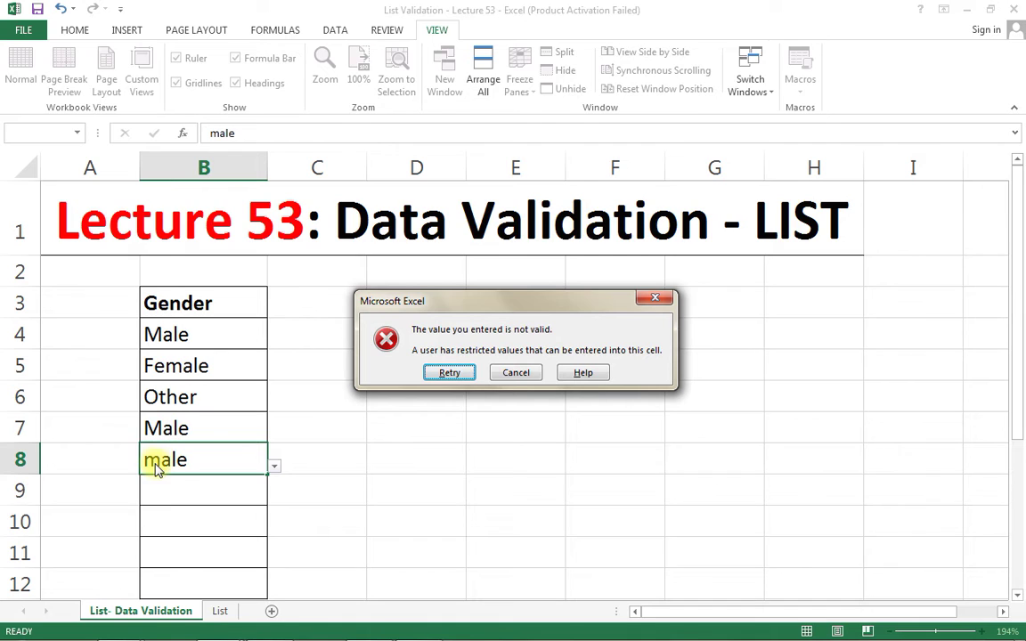
{"action": "left_click", "coordinate": [447, 374]}
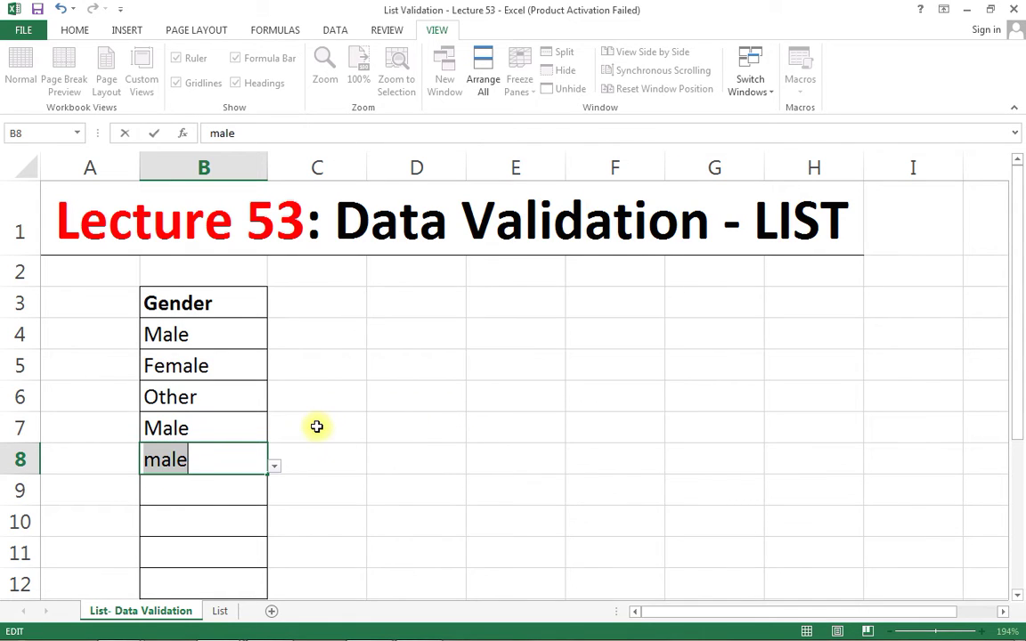
Enter "Male" in cell B8 and "Female" in cell B9 by hand, with capital initials.
{"action": "key", "text": "BackSpace"}
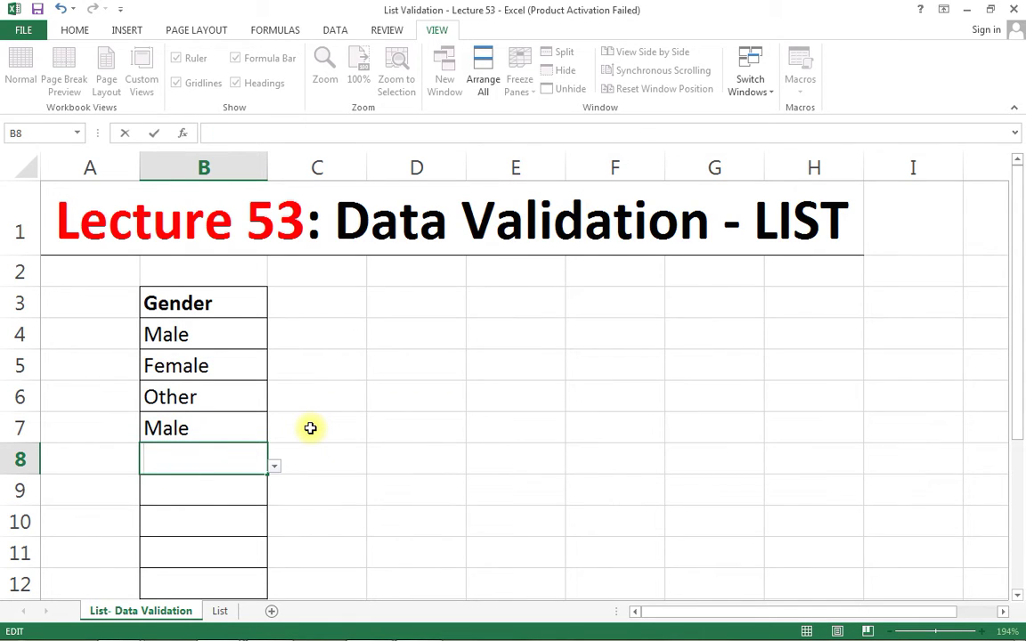
{"action": "type", "text": "Male"}
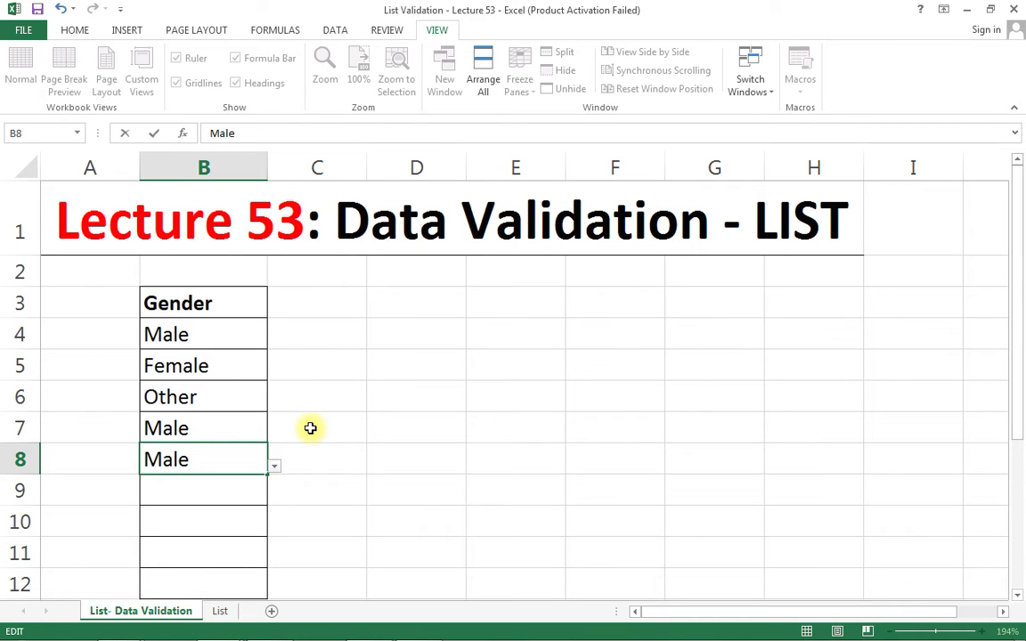
{"action": "key", "text": "Return"}
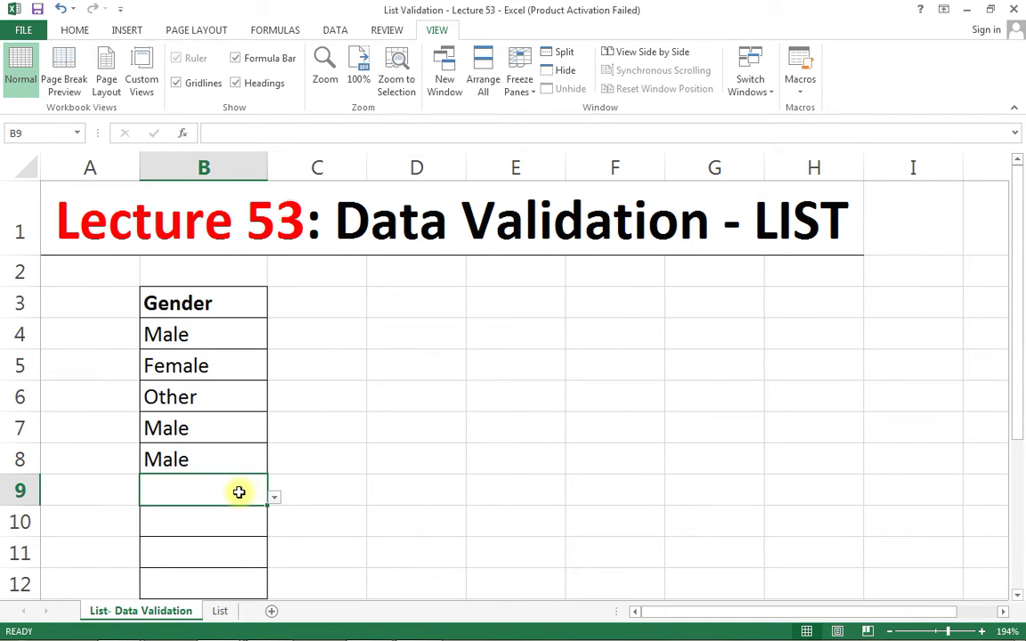
{"action": "type", "text": "Female"}
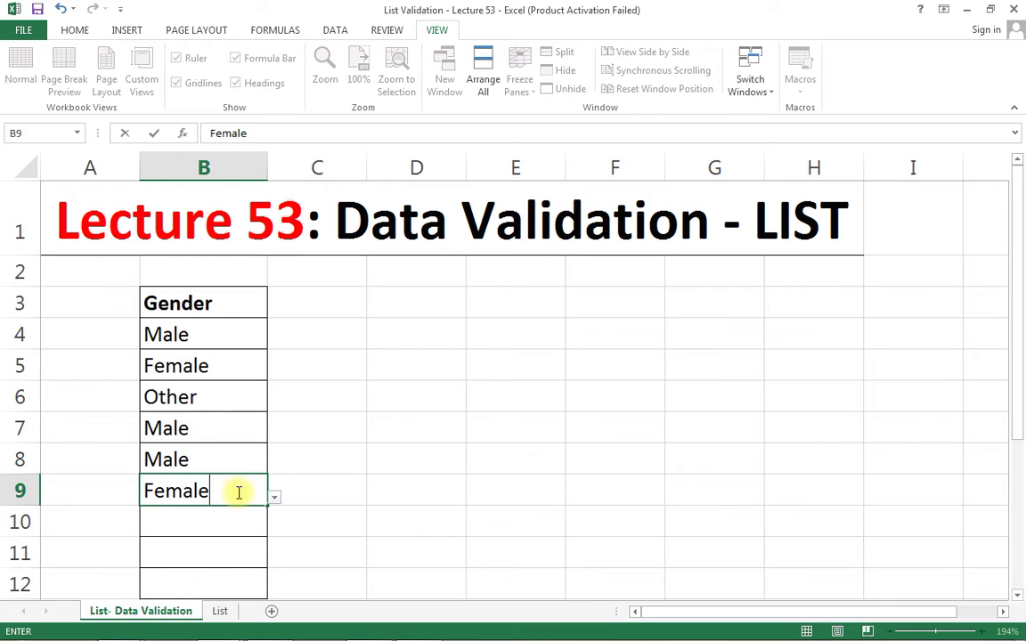
{"action": "key", "text": "Return"}
Try to enter lowercase "female" in cell B10 and cancel the entry.
{"action": "type", "text": "female"}
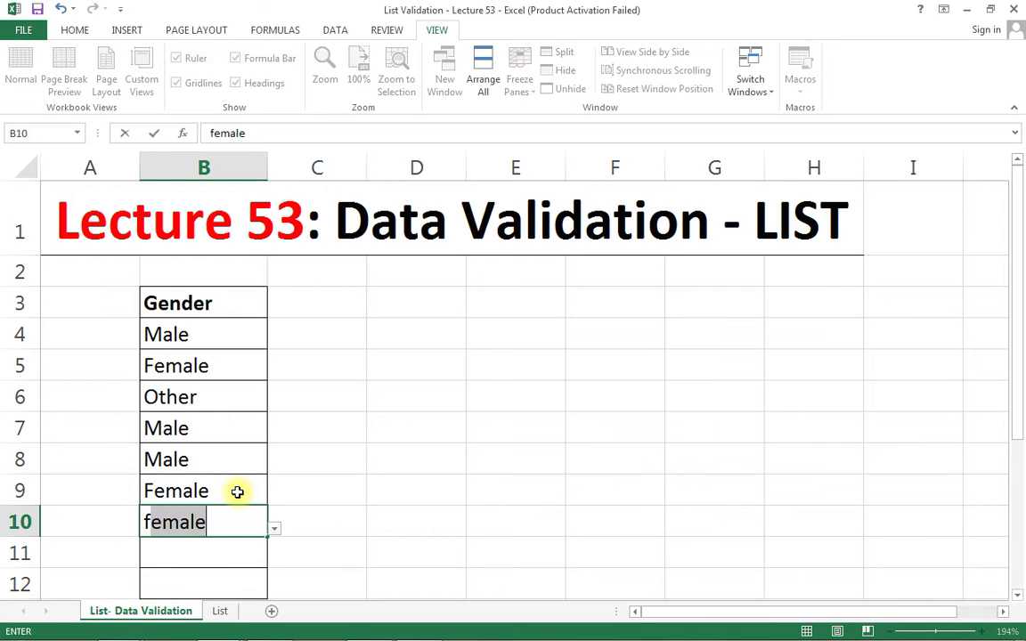
{"action": "key", "text": "Return"}
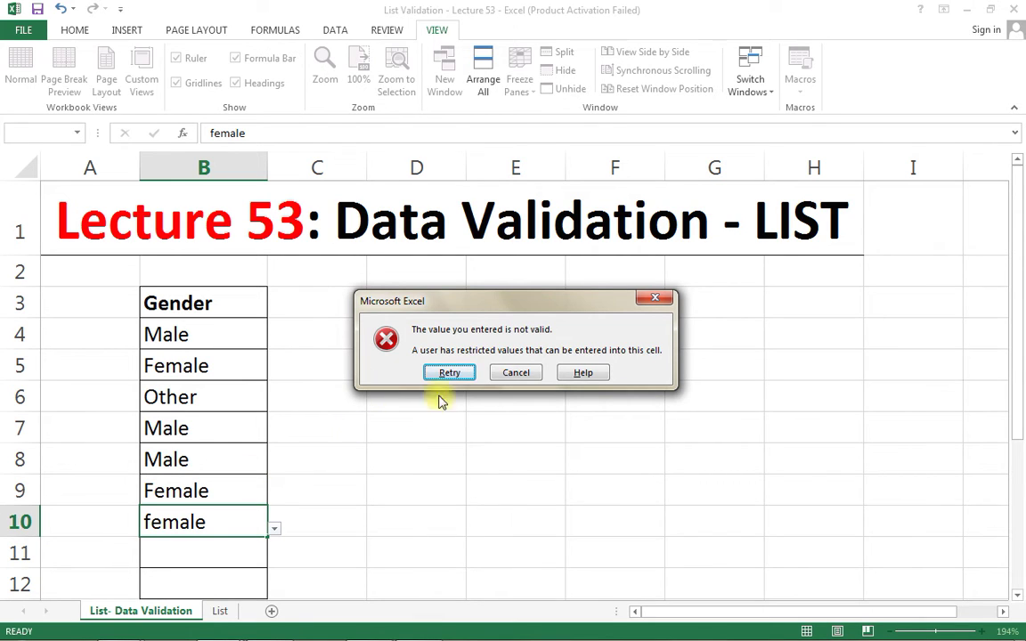
{"action": "left_click", "coordinate": [515, 372]}
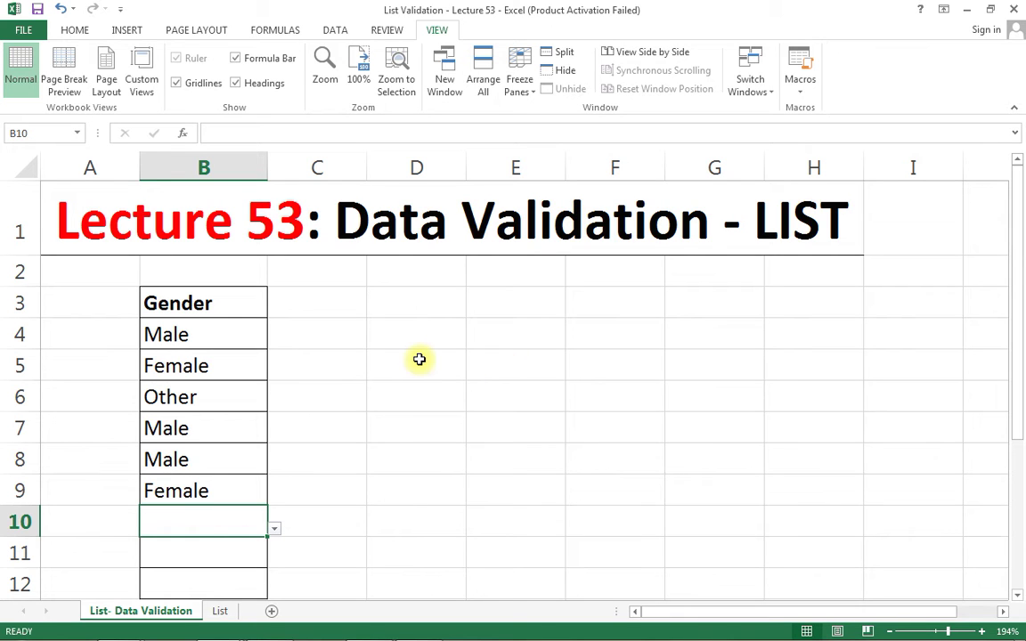
On the List sheet, set data validation for the Situation 1 cells B5:B12 to allow a List.
{"action": "left_click", "coordinate": [220, 611]}
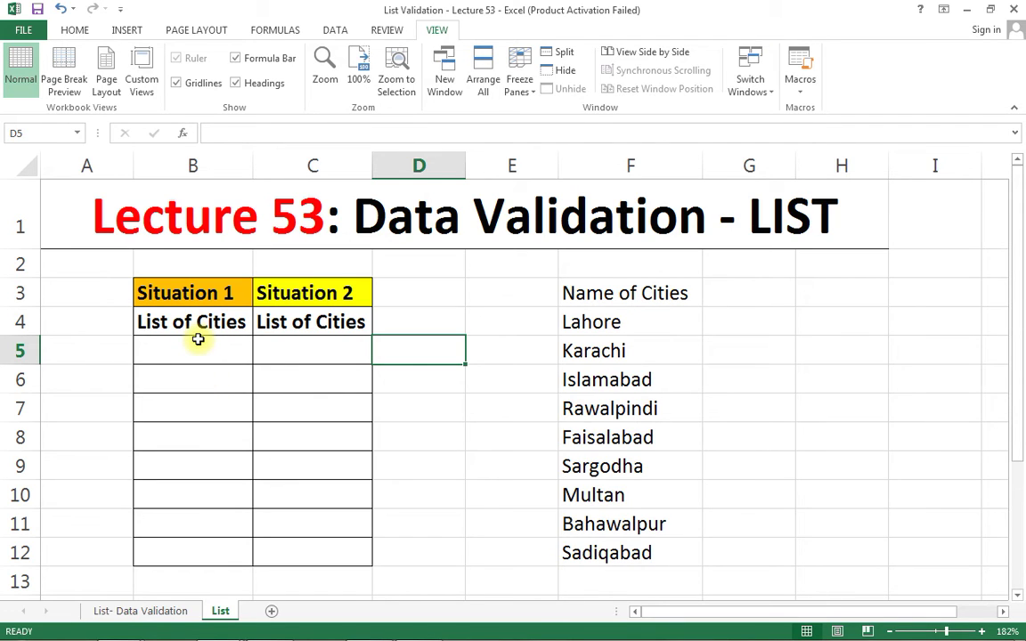
{"action": "left_click_drag", "start_coordinate": [197, 345], "coordinate": [184, 545]}
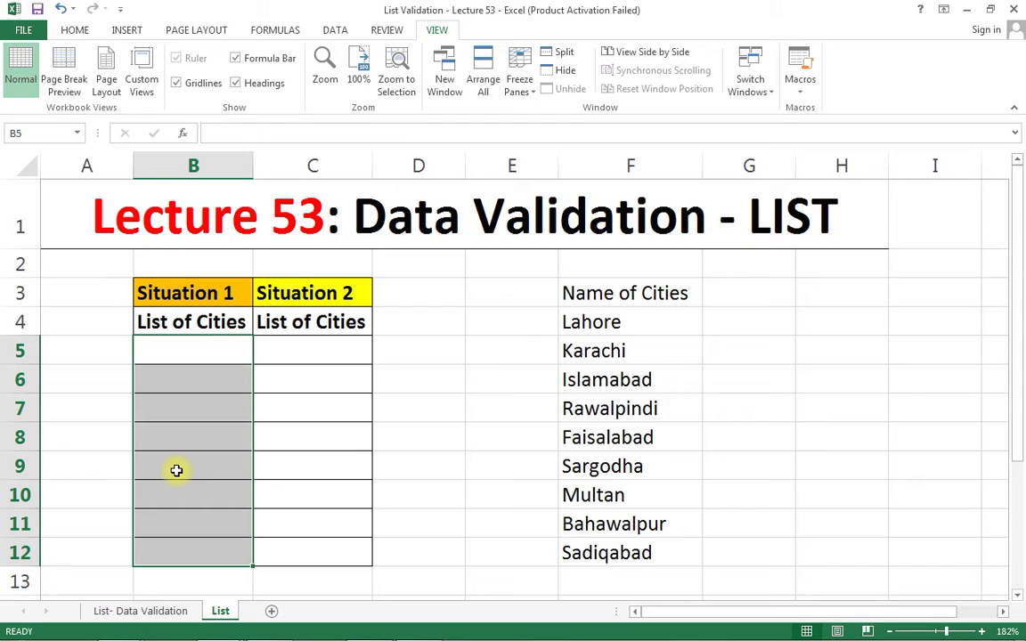
{"action": "key", "text": "alt"}
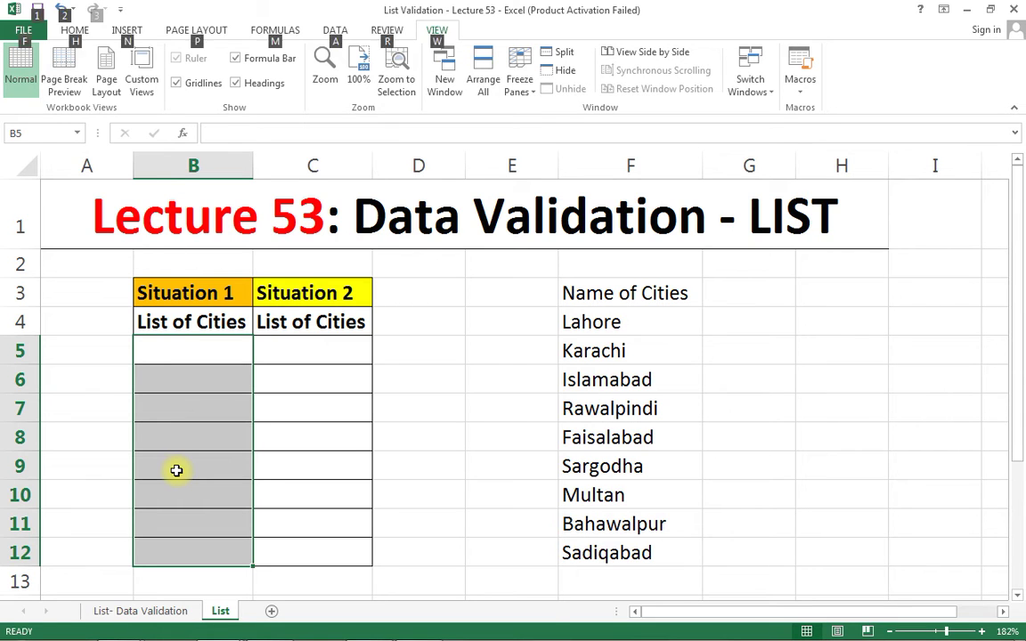
{"action": "key", "text": "a"}
{"action": "key", "text": "v"}
{"action": "key", "text": "v"}
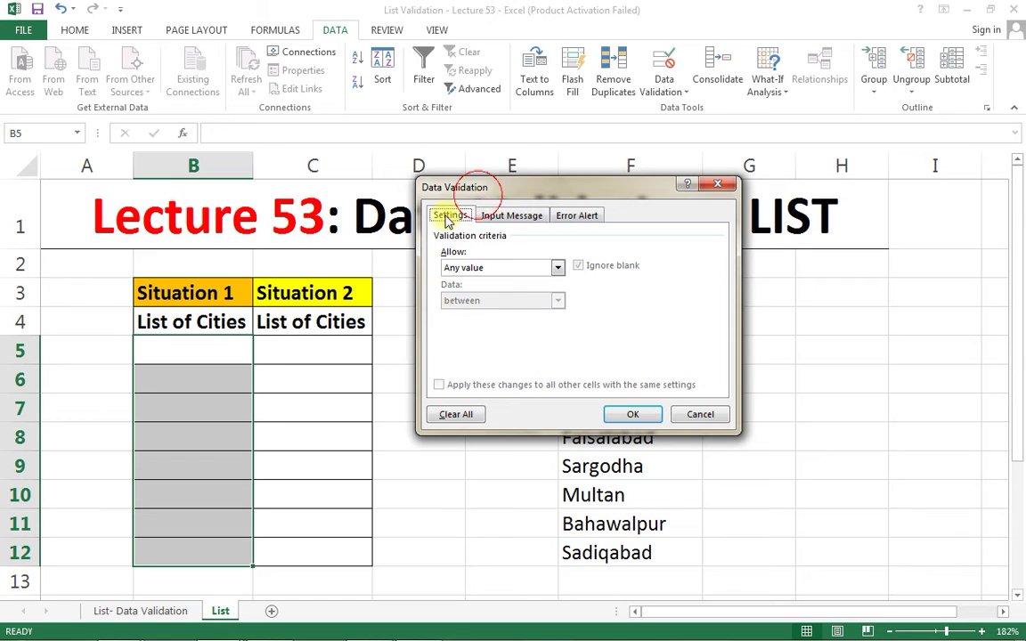
{"action": "left_click_drag", "start_coordinate": [436, 188], "coordinate": [374, 281]}
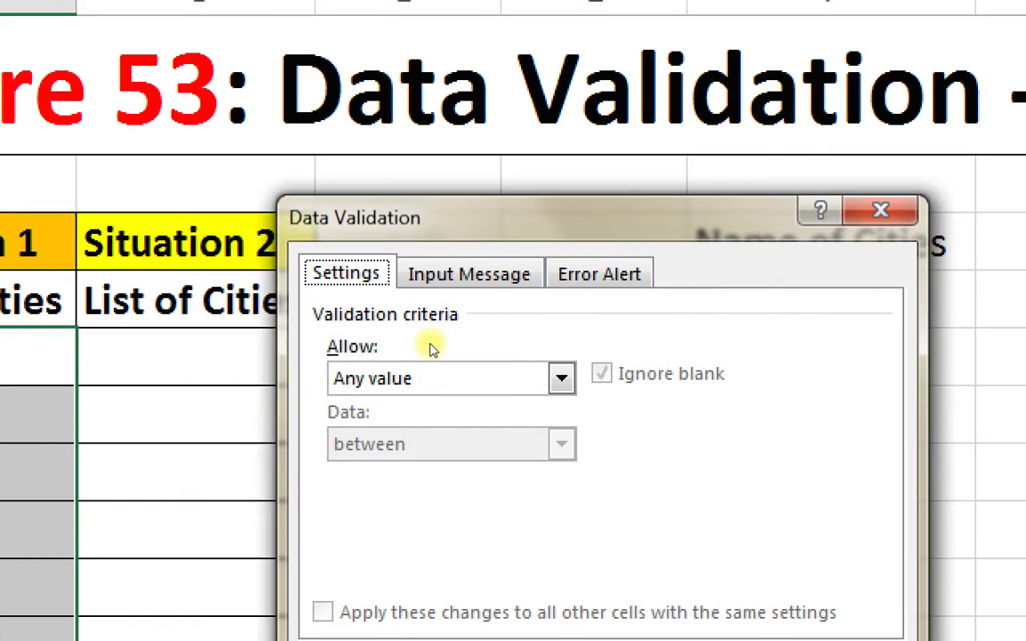
{"action": "left_click", "coordinate": [429, 355]}
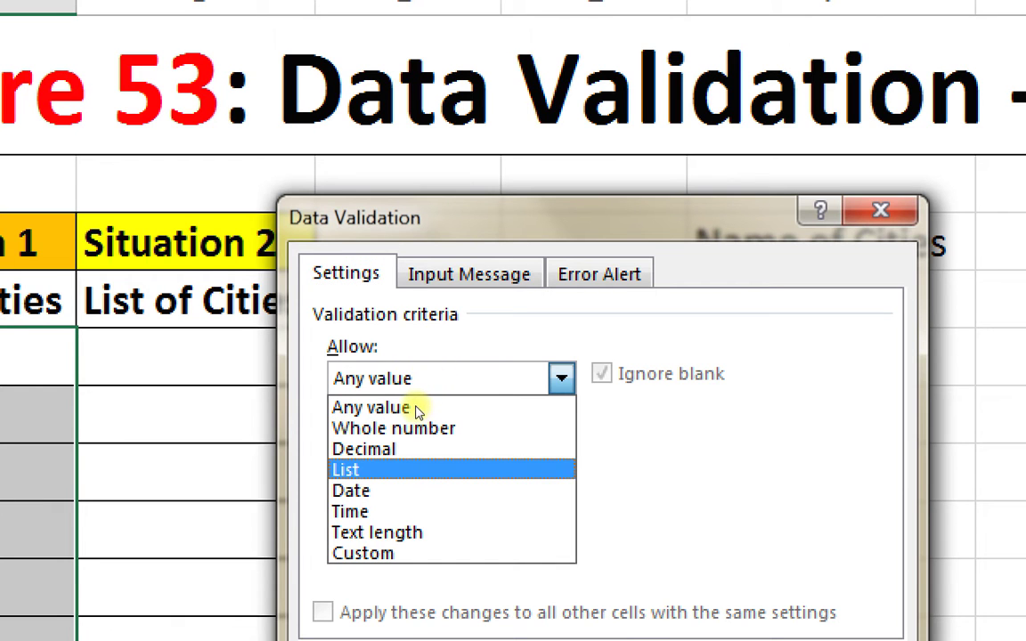
{"action": "left_click", "coordinate": [413, 469]}
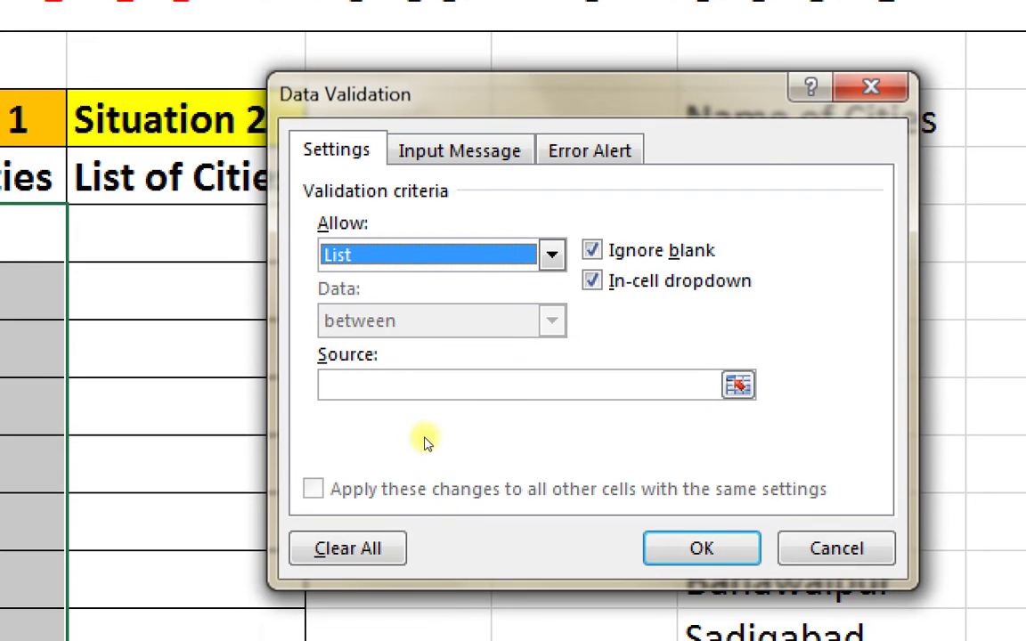
Enter "Rawalpindi,Karachi, Islamabad,Faisalabad" as the validation list source and apply the rule.
{"action": "left_click", "coordinate": [385, 384]}
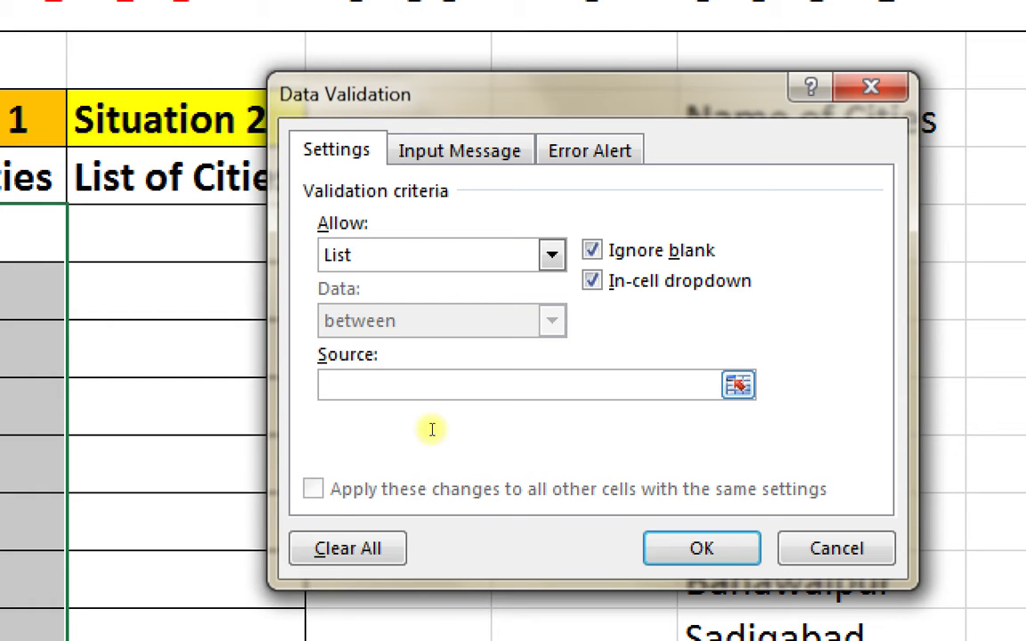
{"action": "type", "text": "Rawalp"}
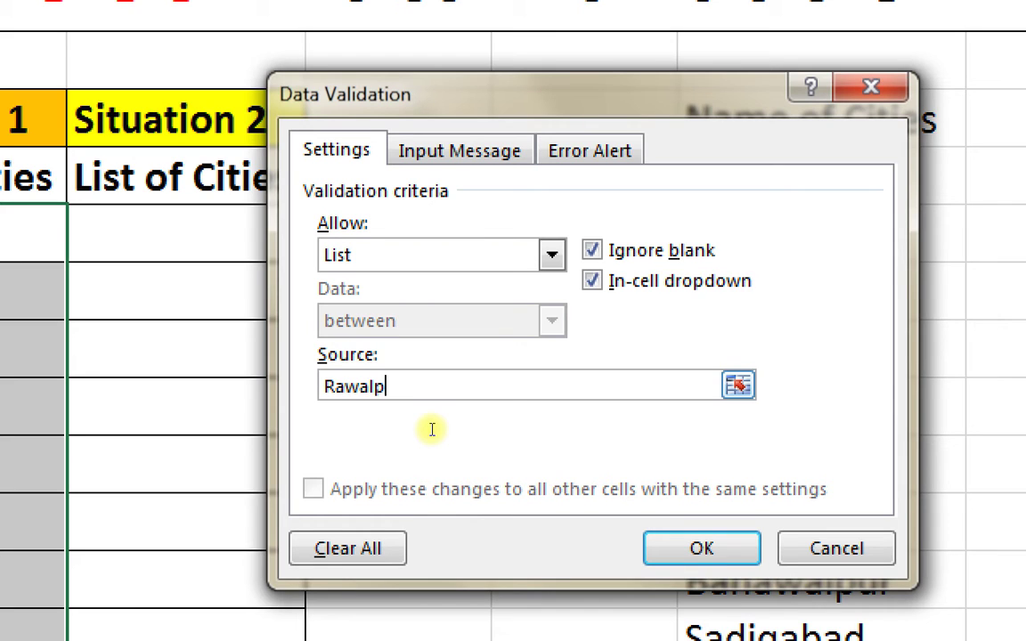
{"action": "type", "text": "indi,R"}
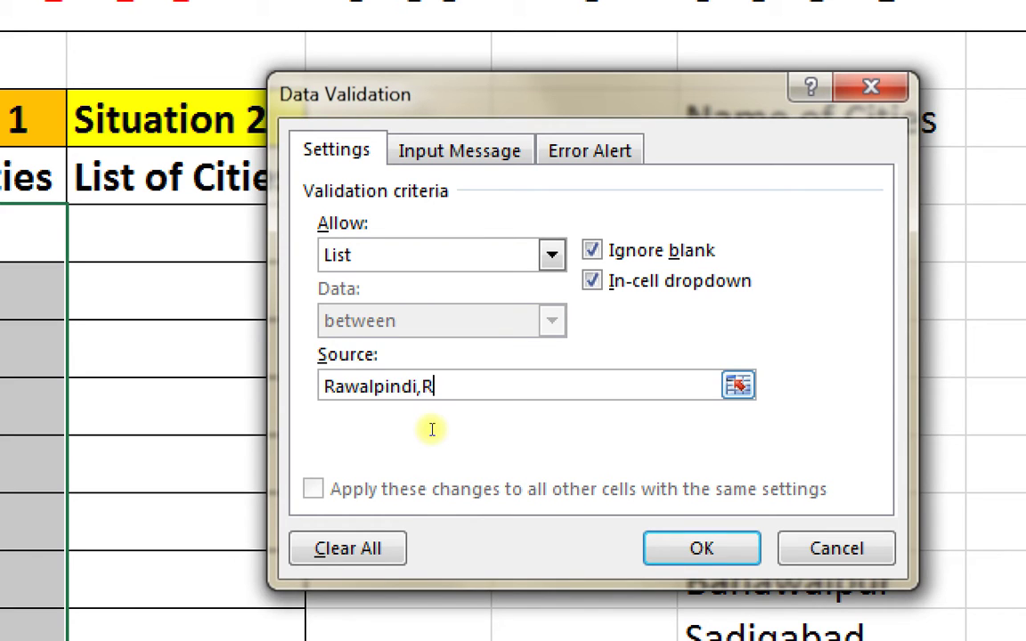
{"action": "key", "text": "BackSpace"}
{"action": "type", "text": "Karachi"}
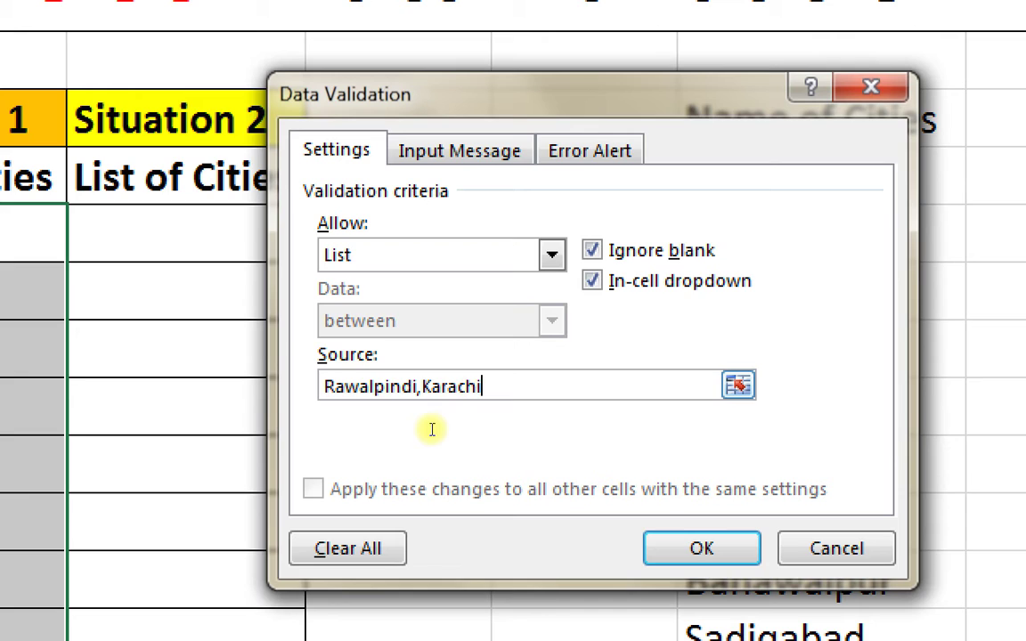
{"action": "type", "text": ", Islamabad,"}
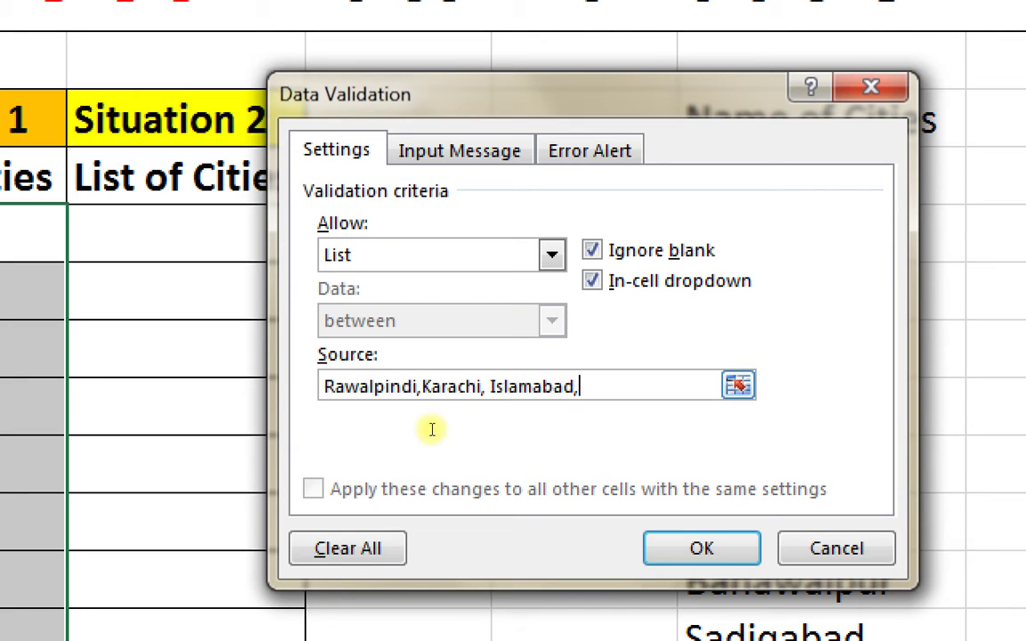
{"action": "type", "text": "R"}
{"action": "key", "text": "BackSpace"}
{"action": "type", "text": "Faisalbad"}
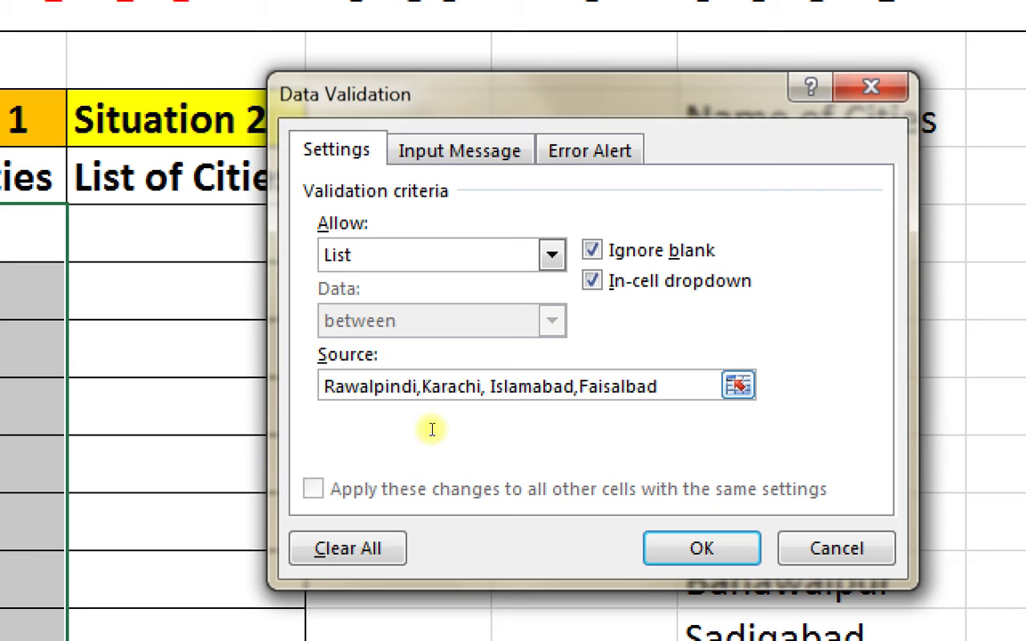
{"action": "key", "text": "BackSpace"}
{"action": "key", "text": "BackSpace"}
{"action": "key", "text": "BackSpace"}
{"action": "key", "text": "BackSpace"}
{"action": "type", "text": "labad"}
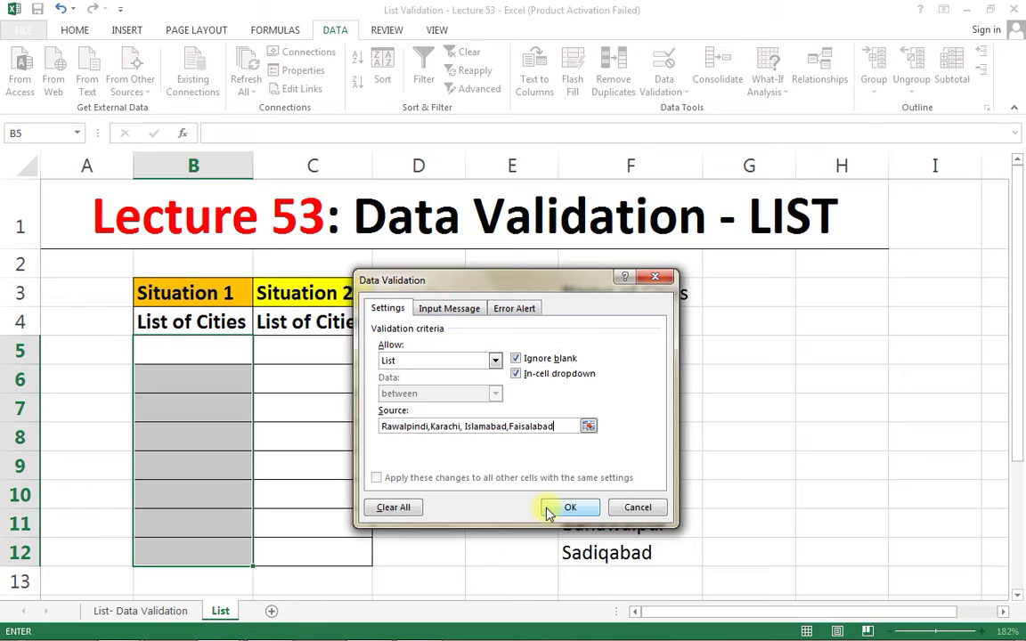
{"action": "left_click", "coordinate": [702, 548]}
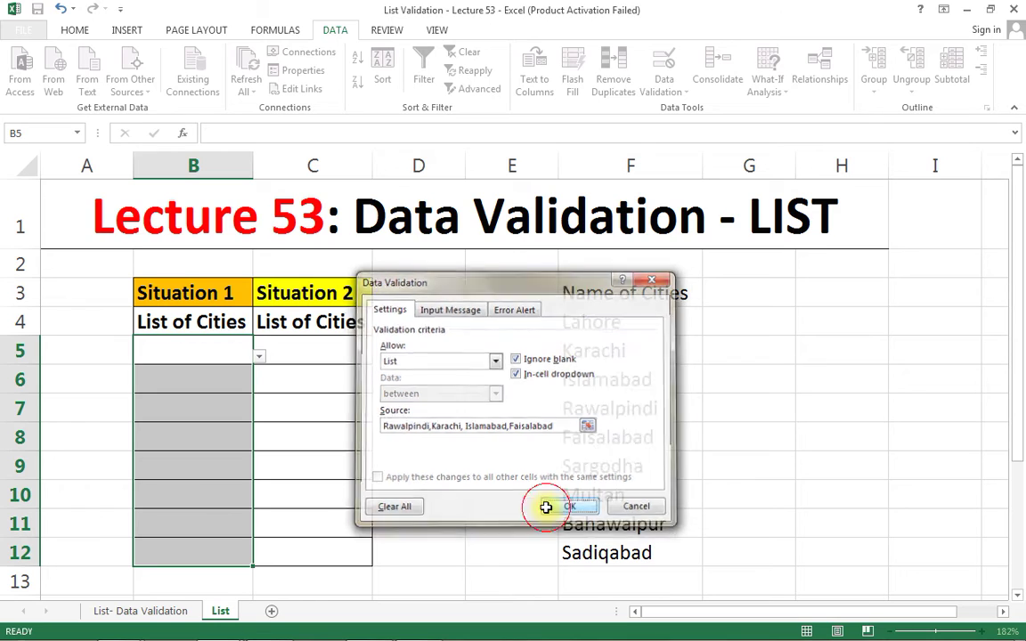
Fill Situation 1 cells B5, B6 and B7 from their dropdown lists with Rawalpindi, Islamabad and Faisalabad.
{"action": "left_click", "coordinate": [259, 356]}
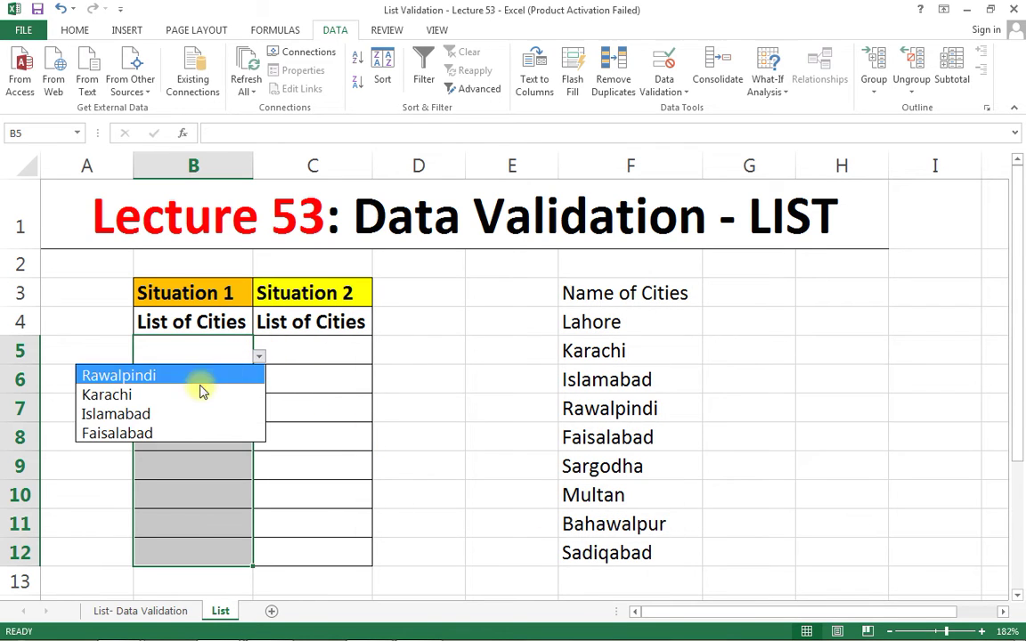
{"action": "left_click", "coordinate": [178, 377]}
{"action": "left_click", "coordinate": [187, 382]}
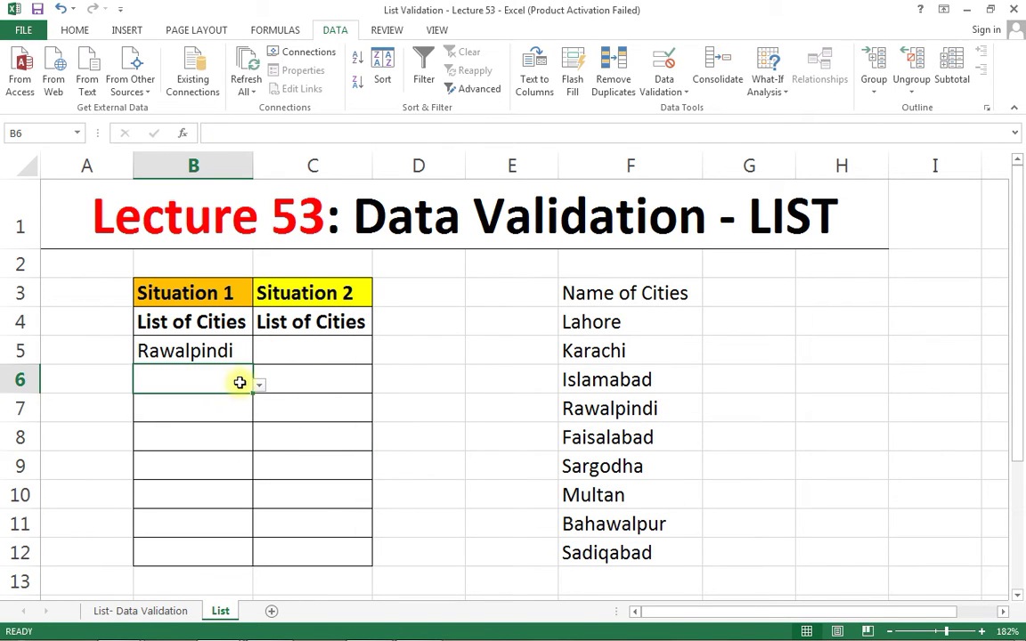
{"action": "left_click", "coordinate": [258, 387]}
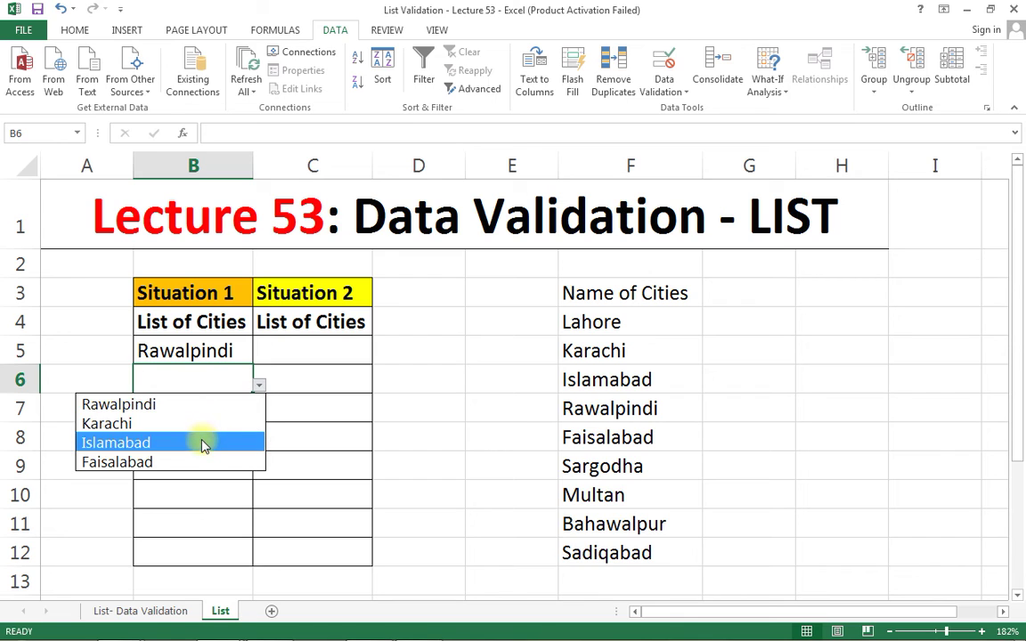
{"action": "left_click", "coordinate": [203, 442]}
{"action": "left_click", "coordinate": [197, 414]}
{"action": "left_click", "coordinate": [258, 414]}
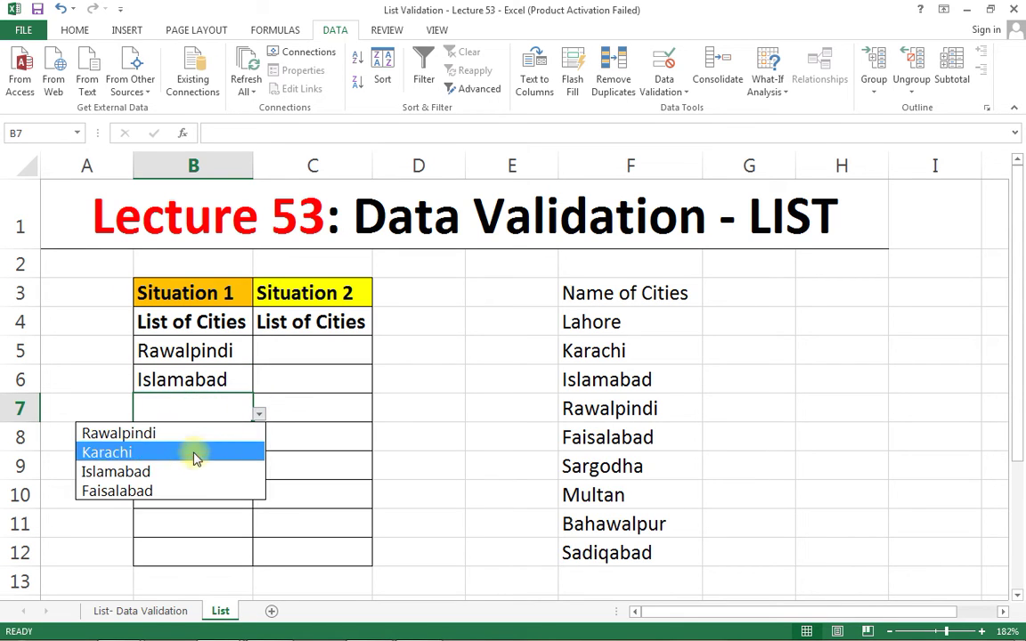
{"action": "left_click", "coordinate": [178, 490]}
Choose Rawalpindi for cell B8 and Islamabad for cell B9 from the in-cell dropdown lists.
{"action": "left_click", "coordinate": [201, 432]}
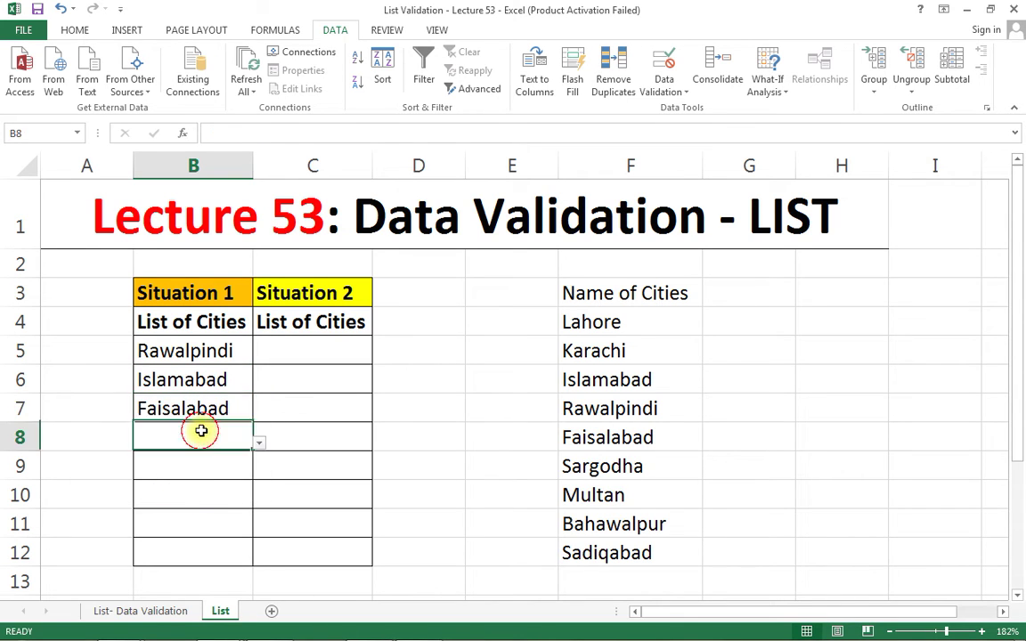
{"action": "left_click", "coordinate": [258, 443]}
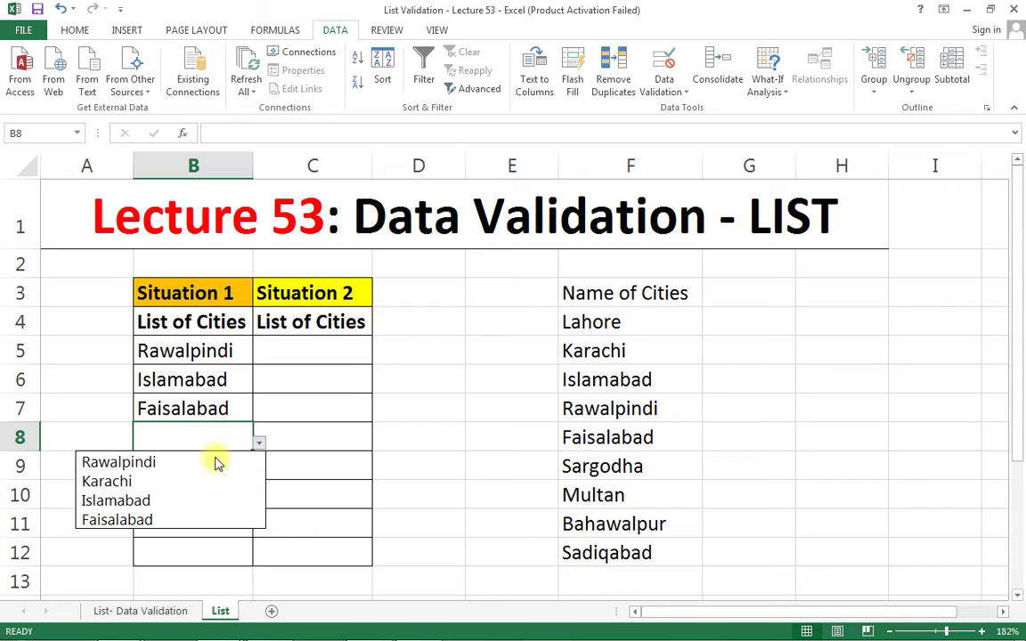
{"action": "left_click", "coordinate": [163, 465]}
{"action": "left_click", "coordinate": [207, 466]}
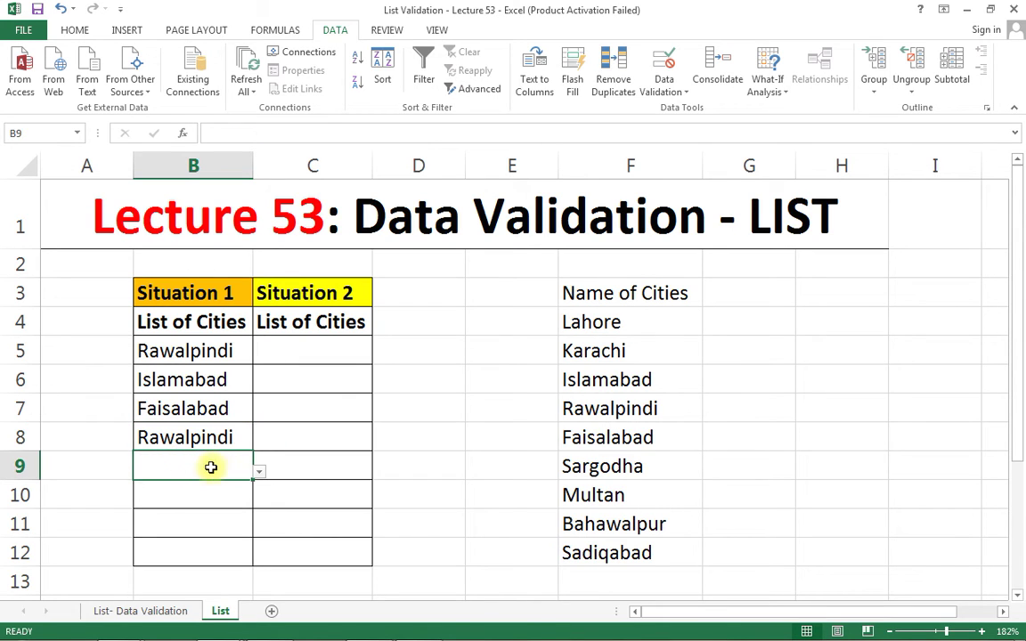
{"action": "left_click", "coordinate": [256, 472]}
{"action": "left_click", "coordinate": [184, 529]}
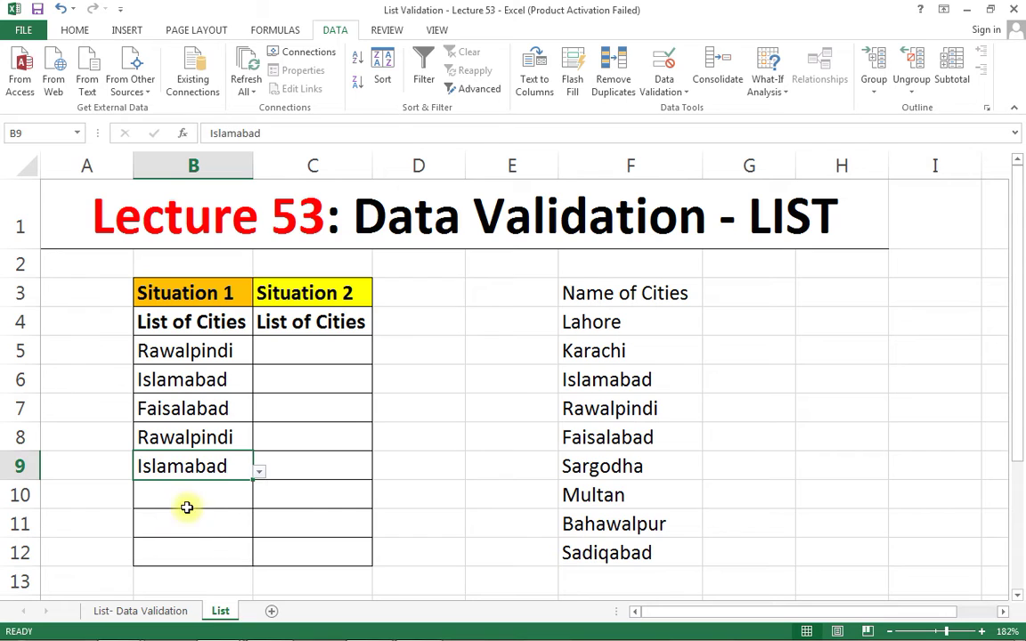
{"action": "left_click", "coordinate": [213, 494]}
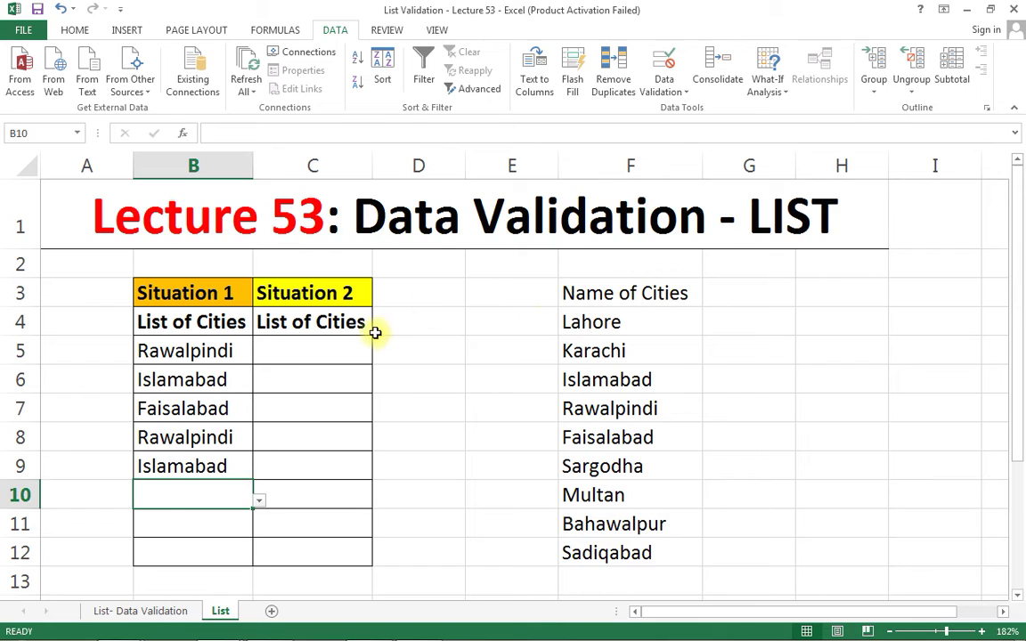
Set data validation for the Situation 2 cells C5:C12 to allow a List.
{"action": "left_click_drag", "start_coordinate": [339, 347], "coordinate": [326, 547]}
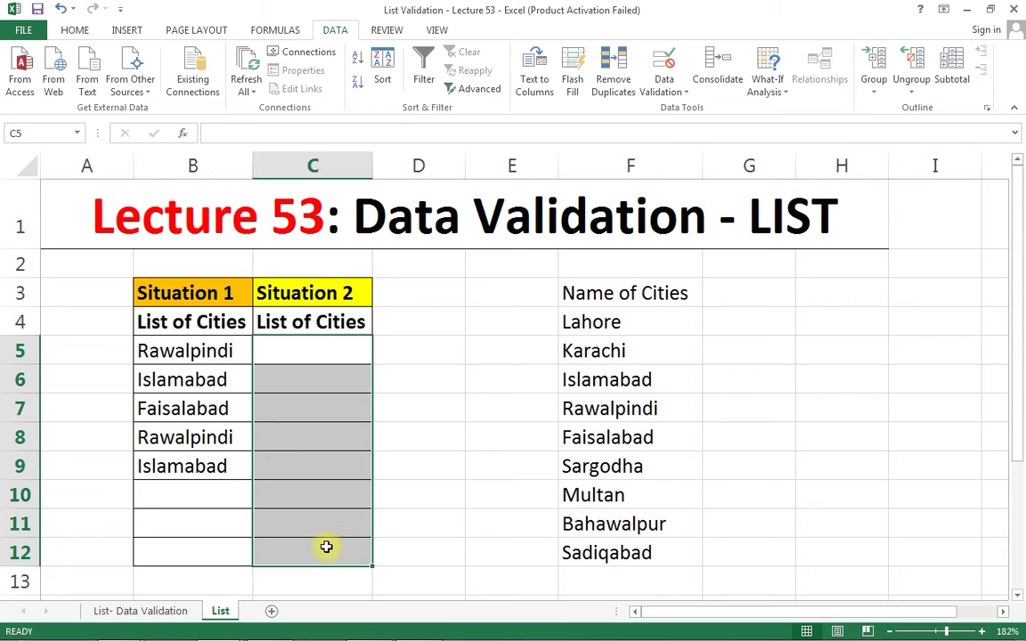
{"action": "key", "text": "alt+a"}
{"action": "key", "text": "v"}
{"action": "key", "text": "v"}
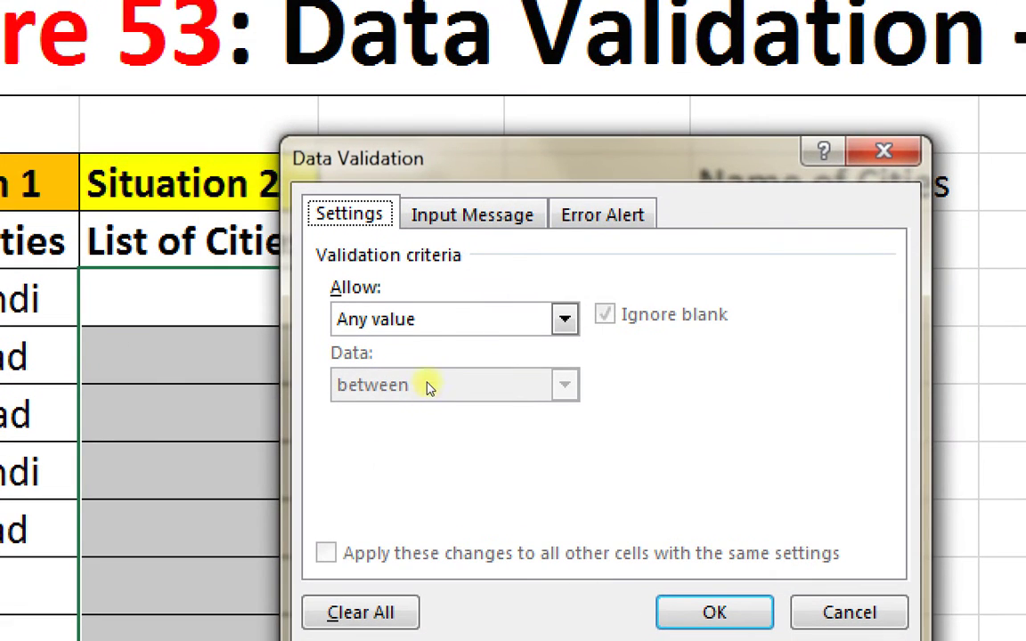
{"action": "left_click", "coordinate": [384, 322]}
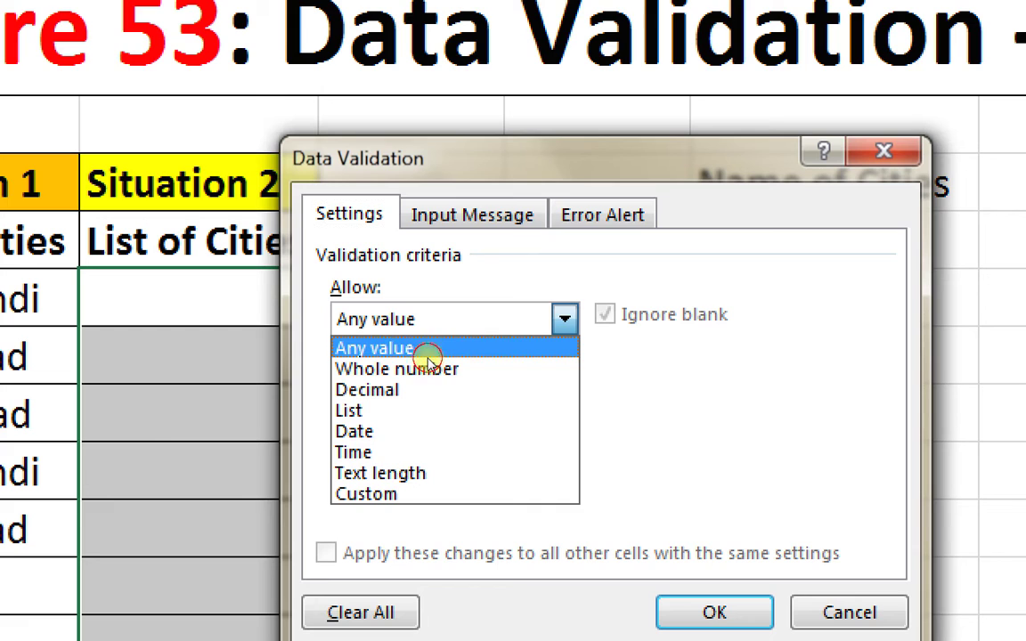
{"action": "left_click", "coordinate": [414, 411]}
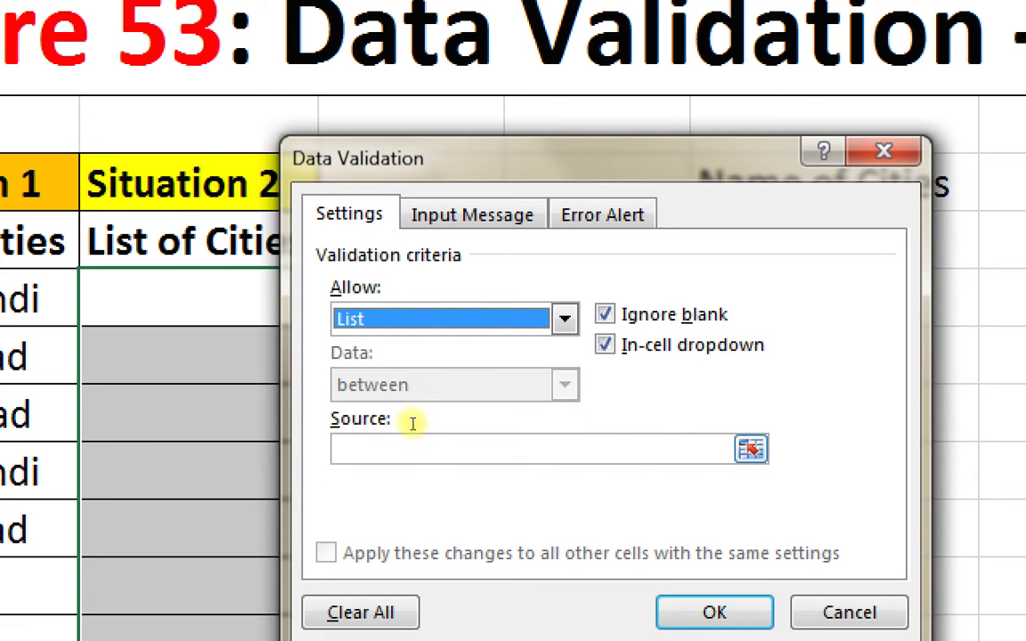
Use the city names in F4:F12 (=$F$4:$F$12) as the validation list source and apply the rule.
{"action": "left_click", "coordinate": [412, 424]}
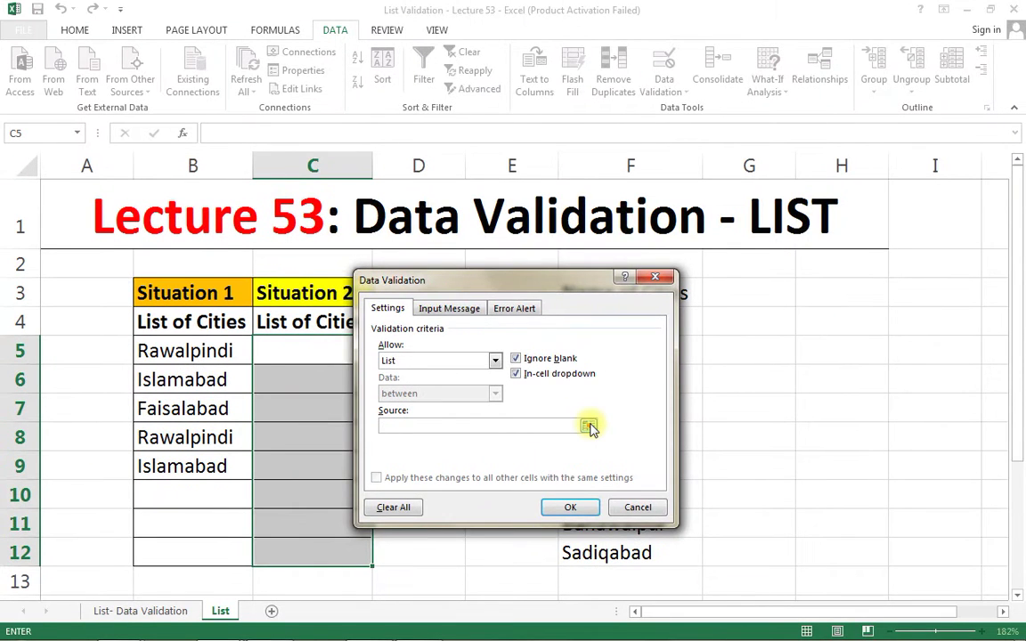
{"action": "left_click", "coordinate": [750, 449]}
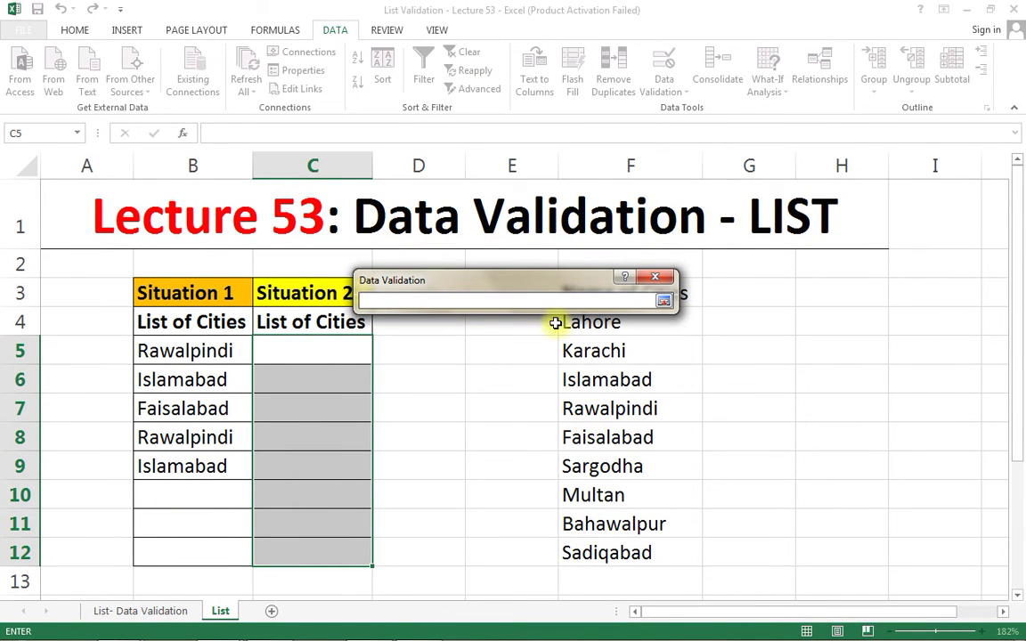
{"action": "left_click_drag", "start_coordinate": [545, 288], "coordinate": [365, 239]}
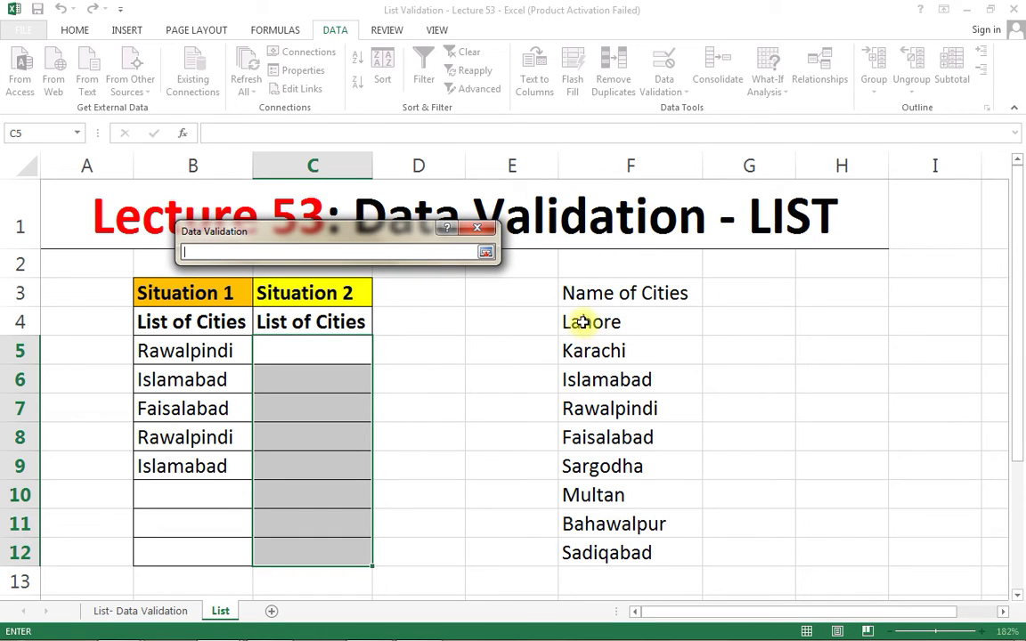
{"action": "left_click_drag", "start_coordinate": [586, 327], "coordinate": [601, 547]}
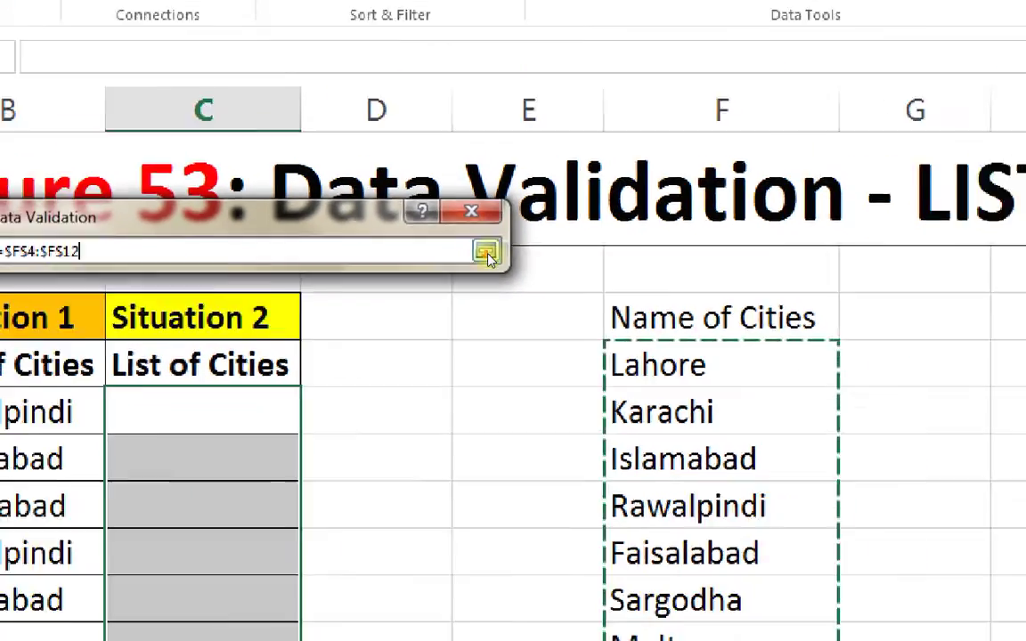
{"action": "left_click", "coordinate": [487, 255]}
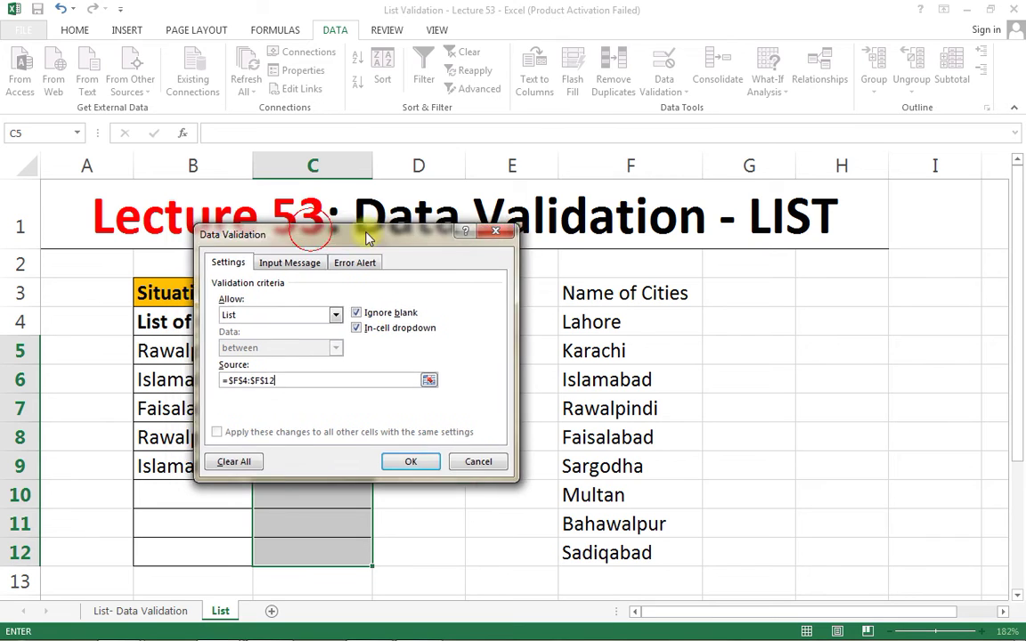
{"action": "left_click_drag", "start_coordinate": [312, 235], "coordinate": [488, 222]}
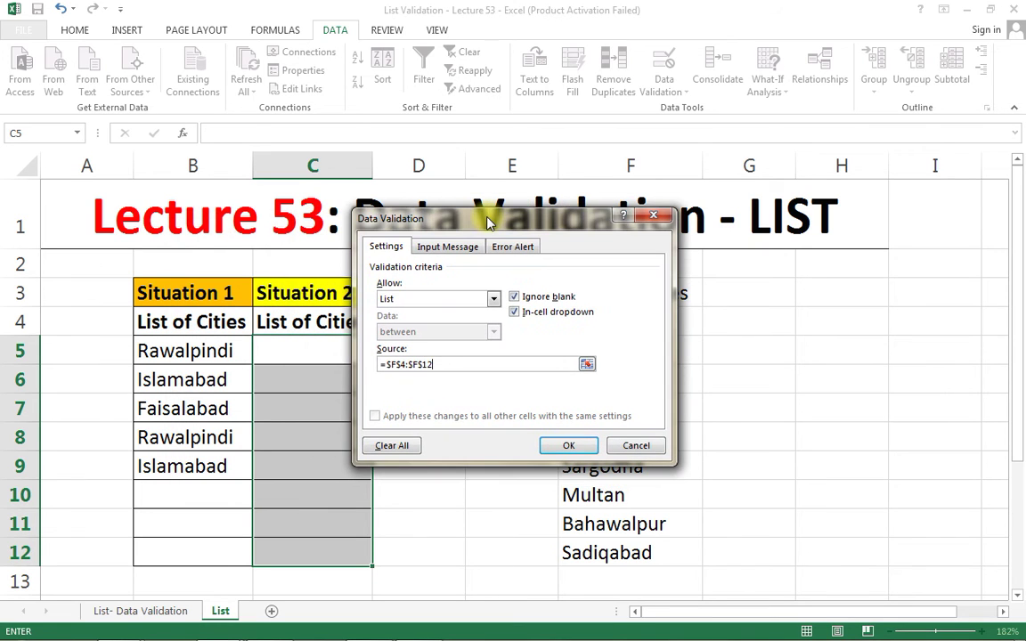
{"action": "left_click", "coordinate": [570, 445]}
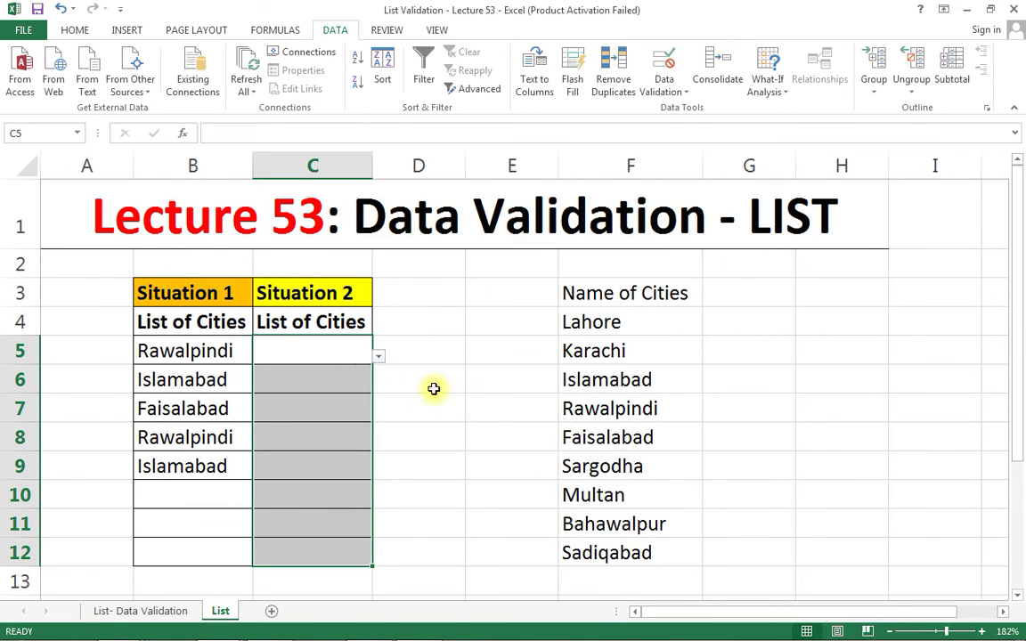
Choose Multan for cell C5 and Faisalabad for cell C6 from the Situation 2 dropdown lists.
{"action": "left_click", "coordinate": [349, 351]}
{"action": "left_click", "coordinate": [380, 357]}
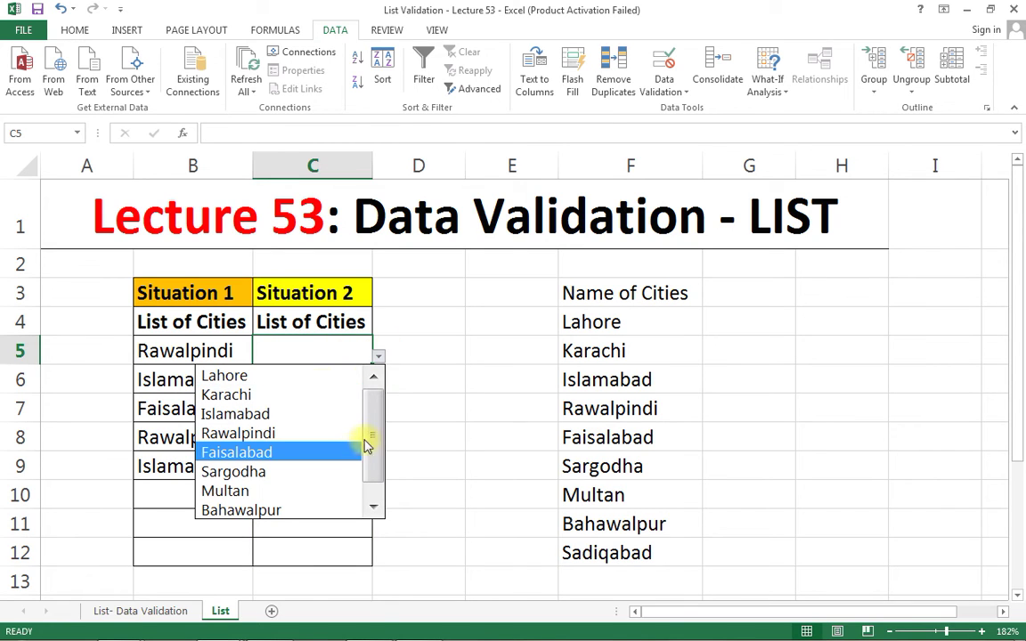
{"action": "left_click_drag", "start_coordinate": [378, 419], "coordinate": [441, 450]}
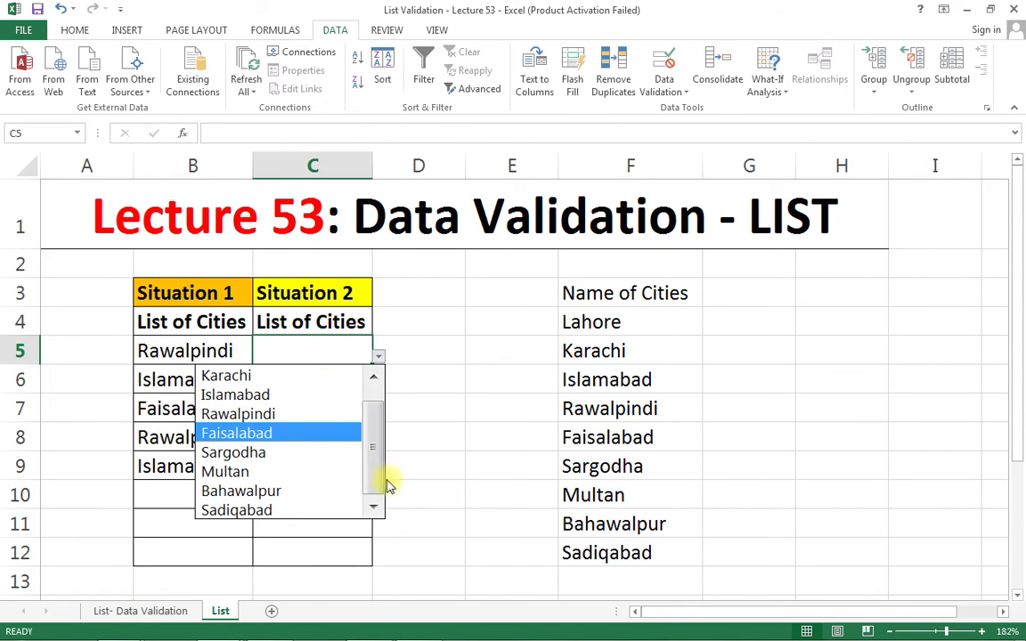
{"action": "left_click", "coordinate": [279, 475]}
{"action": "left_click", "coordinate": [332, 399]}
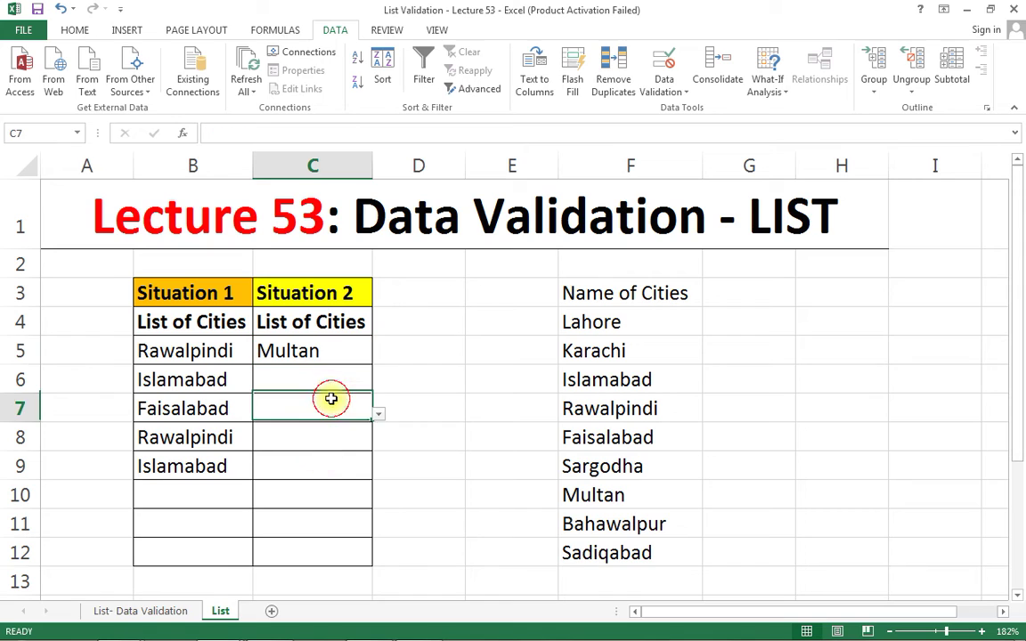
{"action": "left_click", "coordinate": [343, 389]}
{"action": "left_click", "coordinate": [382, 390]}
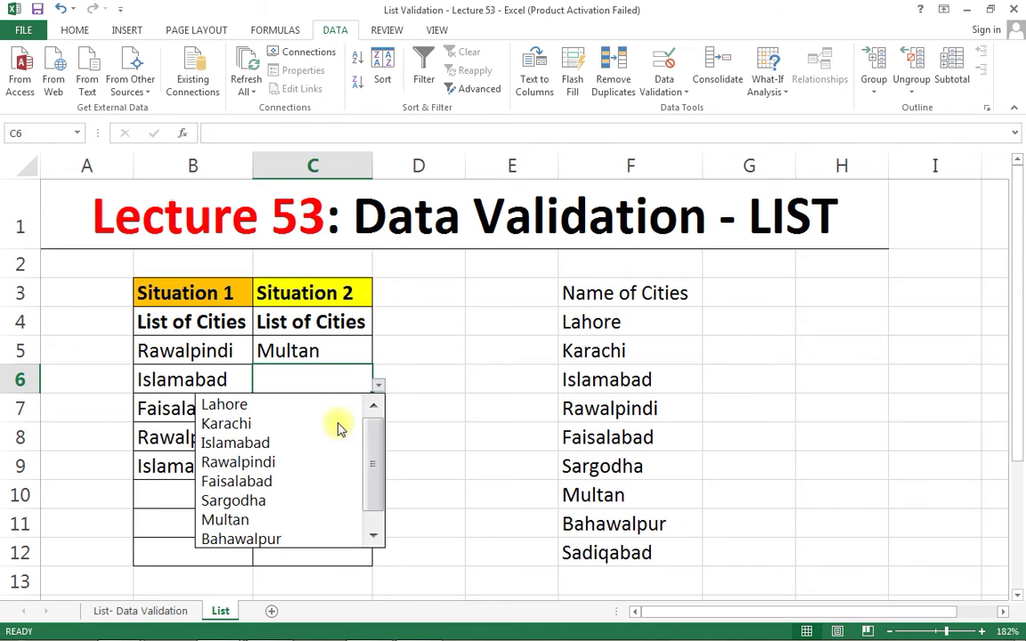
{"action": "left_click", "coordinate": [304, 477]}
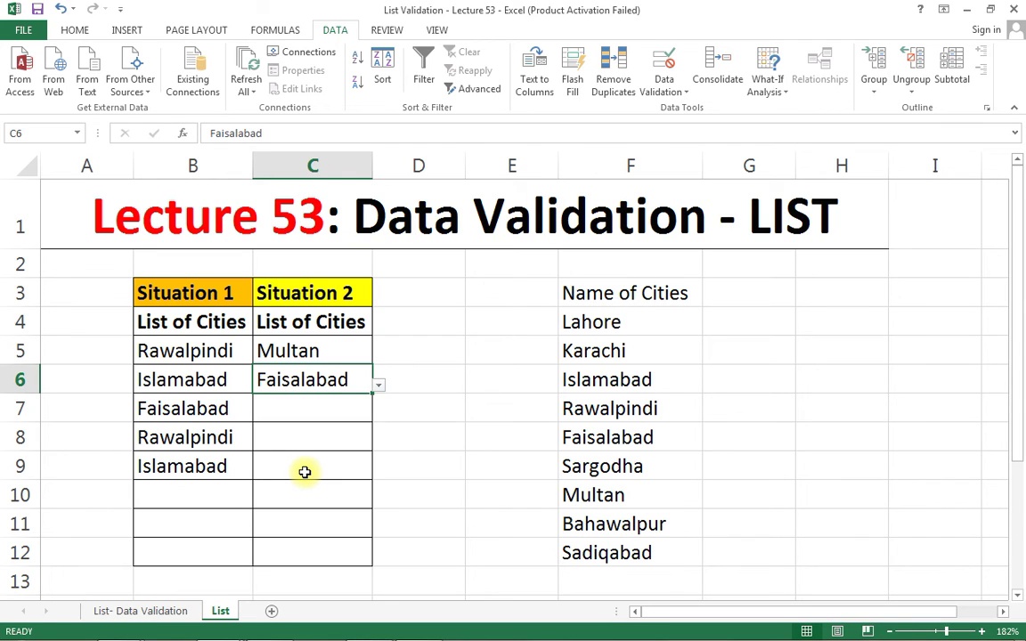
Remove Faisalabad from the validation list source of the Situation 1 cells B5:B12 and apply the change.
{"action": "left_click_drag", "start_coordinate": [192, 350], "coordinate": [192, 542]}
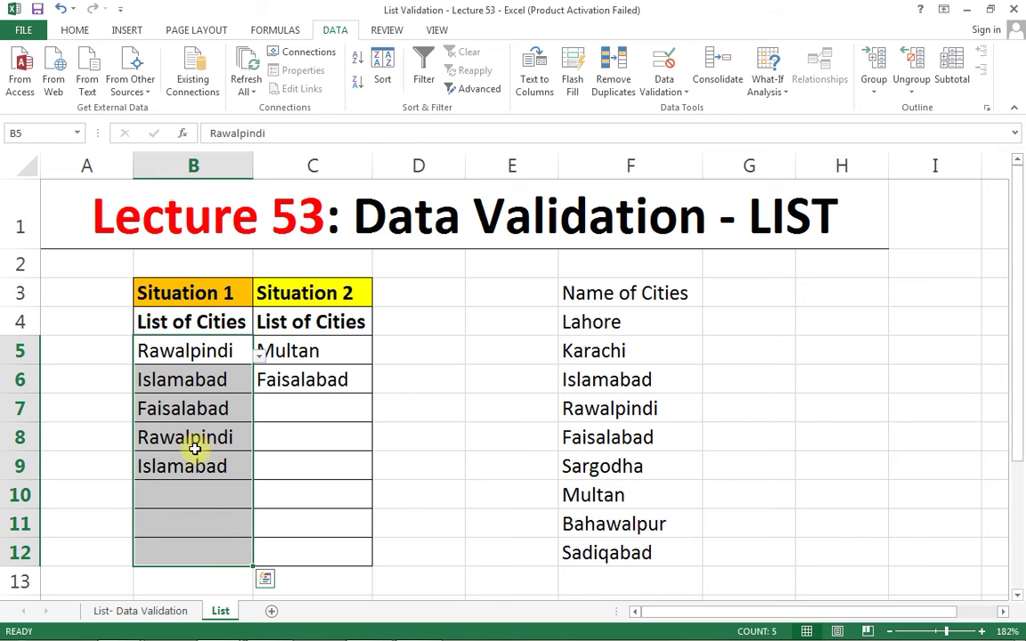
{"action": "key", "text": "alt+a"}
{"action": "key", "text": "v"}
{"action": "key", "text": "v"}
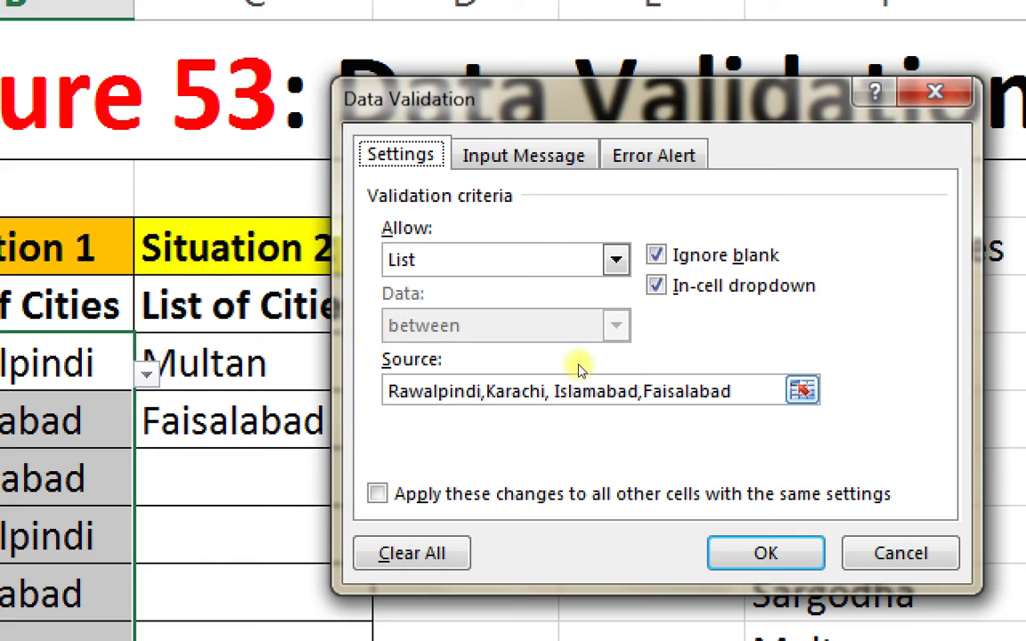
{"action": "key", "text": "shift+Left"}
{"action": "key", "text": "shift+Left"}
{"action": "key", "text": "shift+Left"}
{"action": "key", "text": "shift+Left"}
{"action": "key", "text": "shift+Left"}
{"action": "key", "text": "shift+Left"}
{"action": "key", "text": "shift+Left"}
{"action": "key", "text": "shift+Left"}
{"action": "key", "text": "shift+Left"}
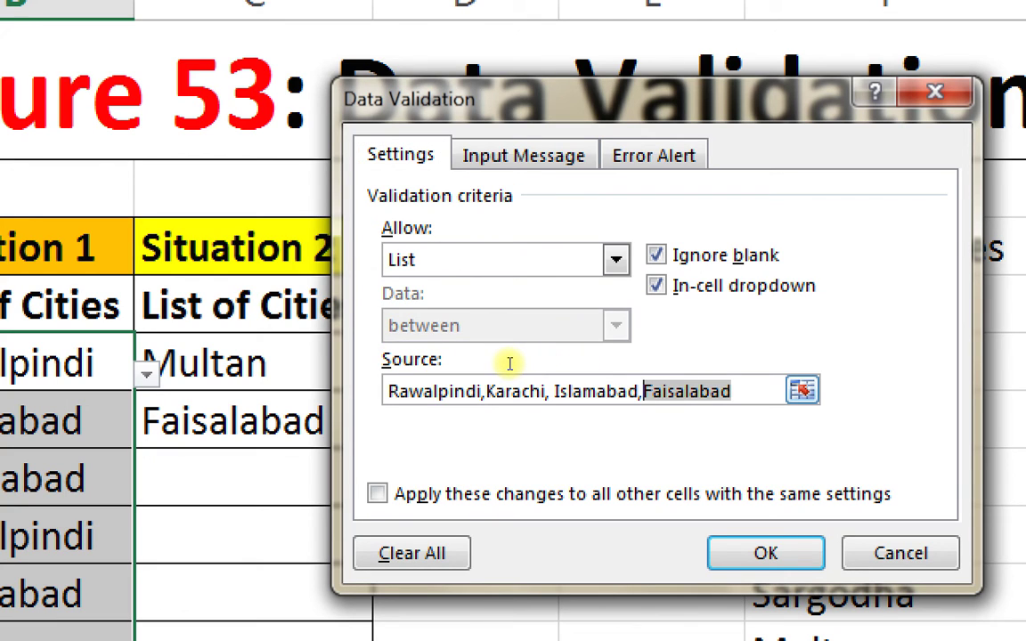
{"action": "key", "text": "BackSpace"}
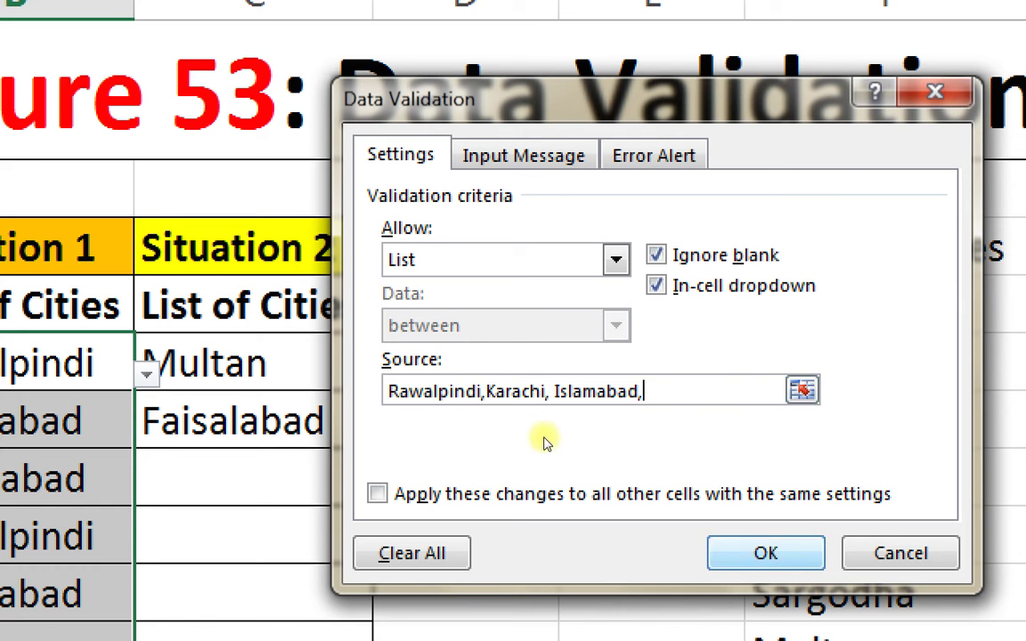
{"action": "key", "text": "Return"}
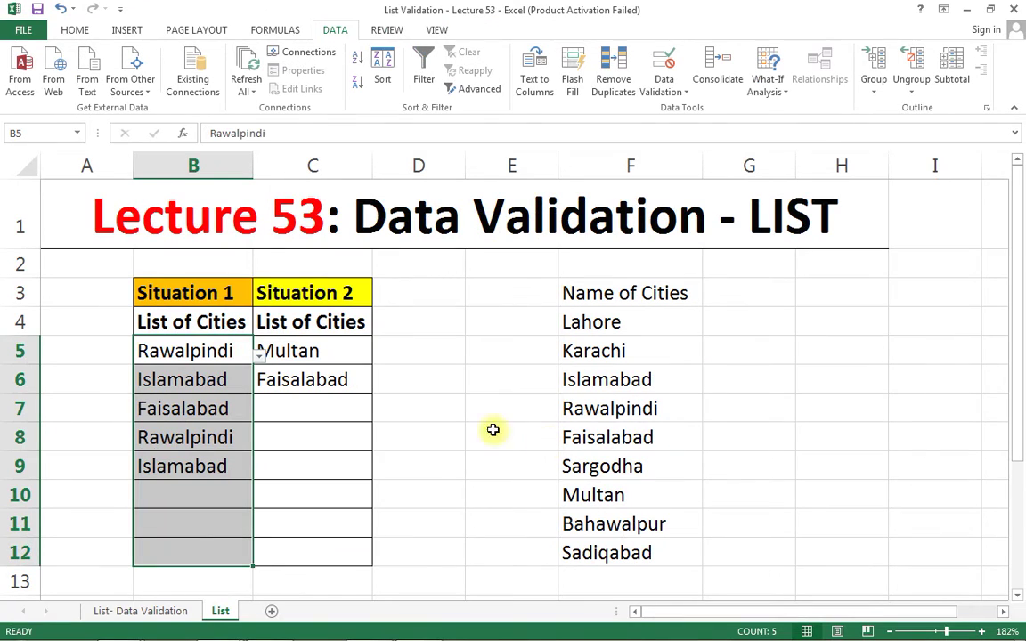
Check the dropdown options offered in cell B10 and compare them with the existing entry in cell B7.
{"action": "left_click", "coordinate": [114, 636]}
{"action": "left_click", "coordinate": [258, 500]}
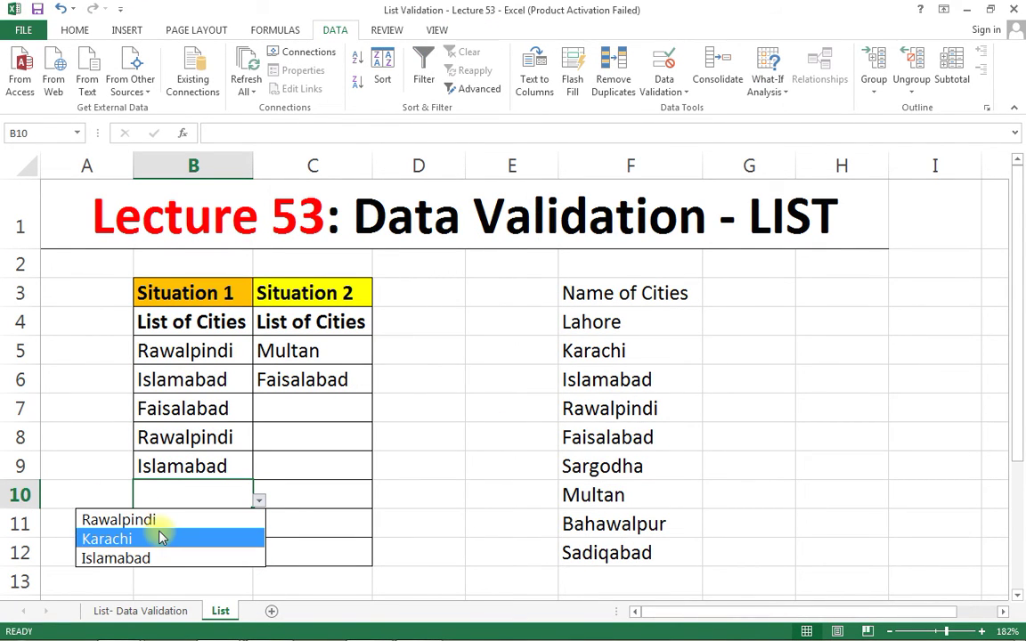
{"action": "left_click", "coordinate": [188, 407]}
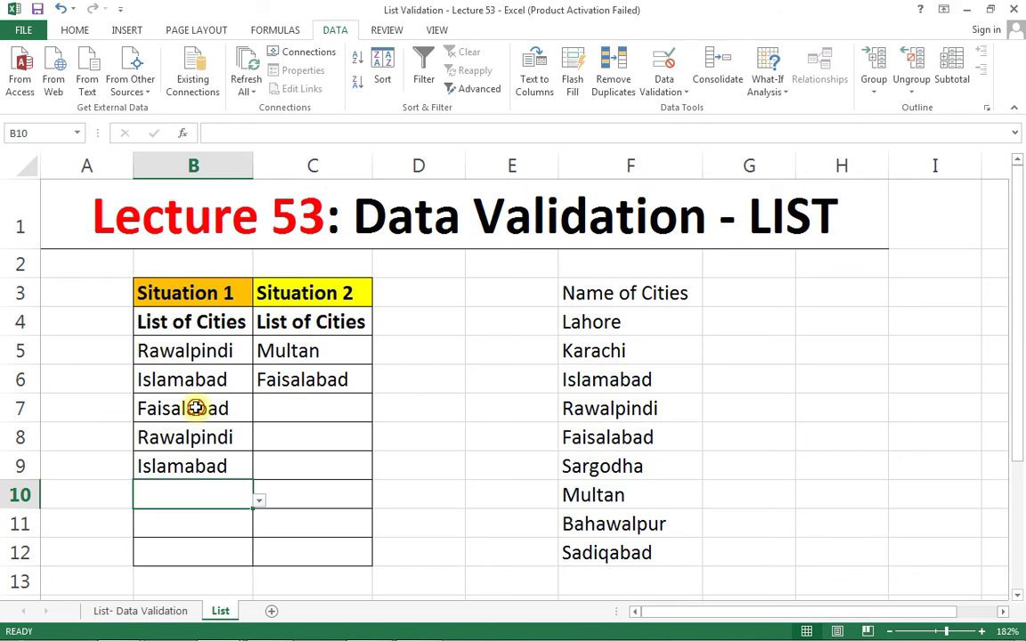
{"action": "left_click", "coordinate": [200, 409]}
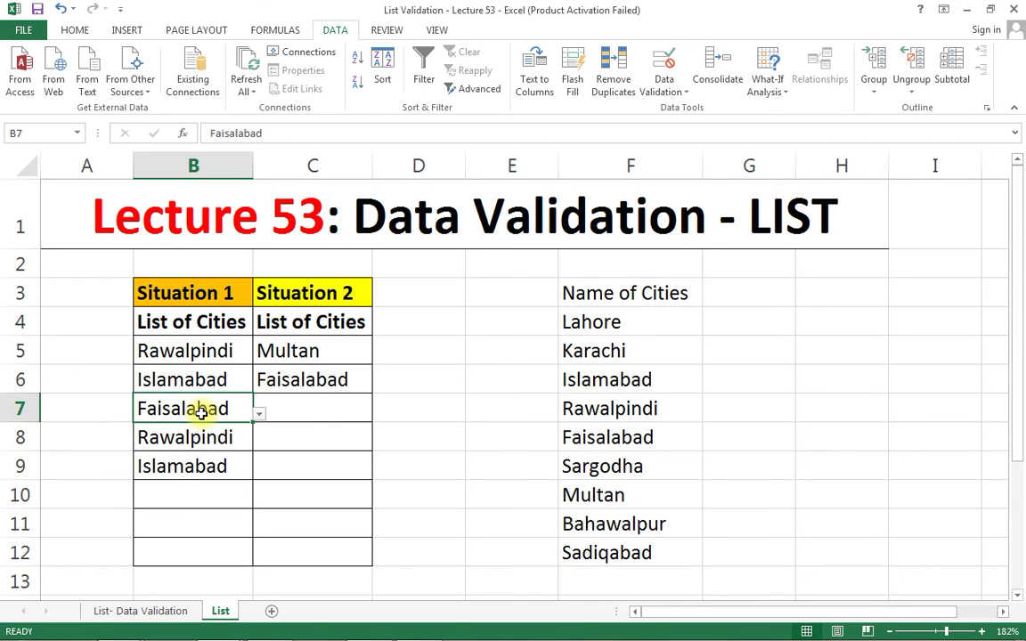
{"action": "left_click", "coordinate": [252, 496]}
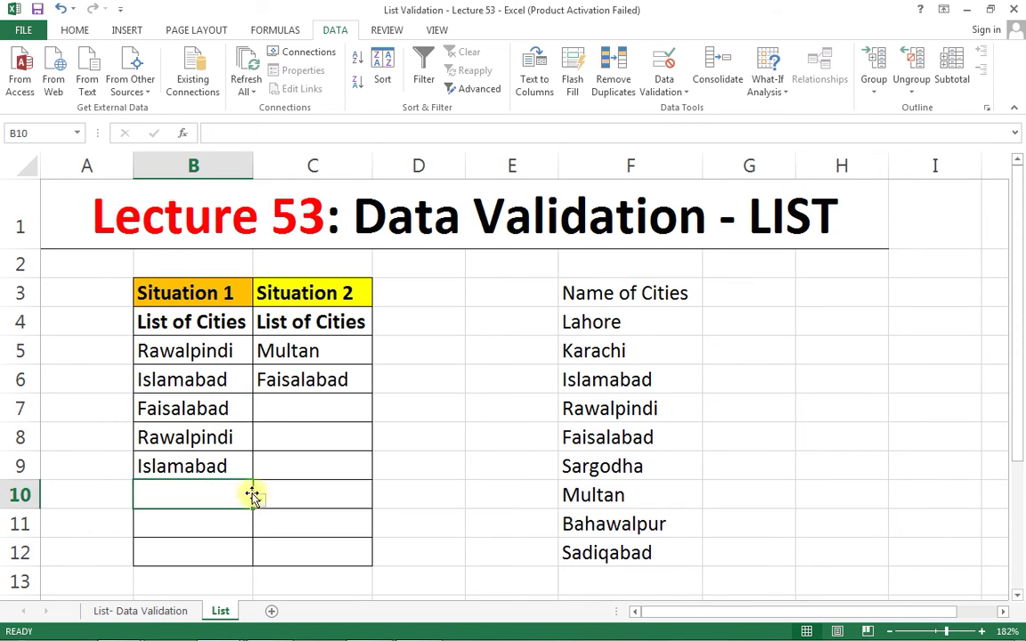
{"action": "left_click", "coordinate": [258, 499]}
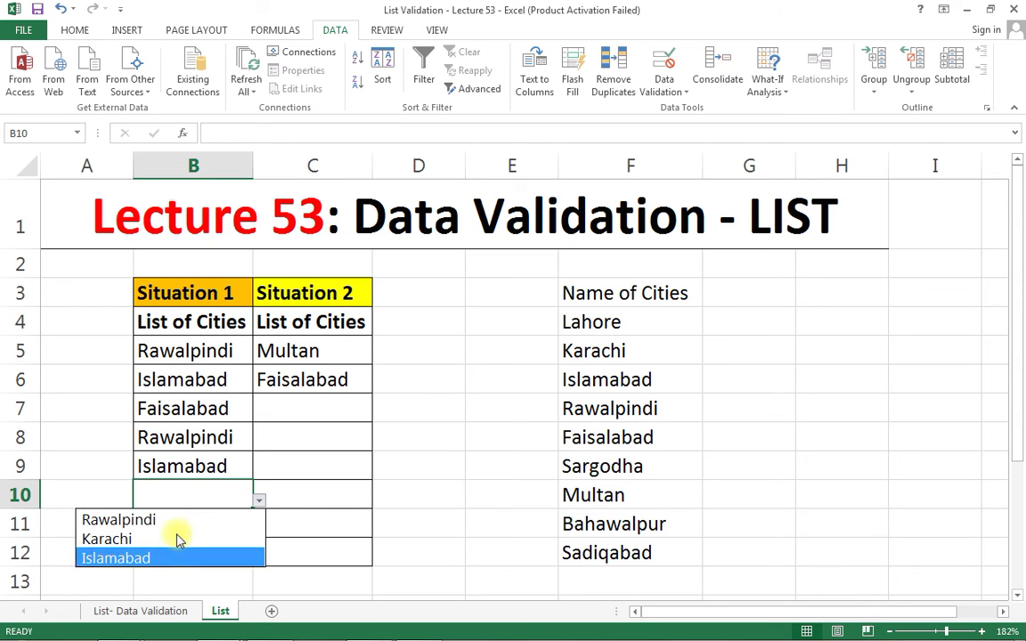
Close the open dropdown in B10 and clear Rawalpindi from cell F7 of the Name of Cities source list.
{"action": "key", "text": "Escape"}
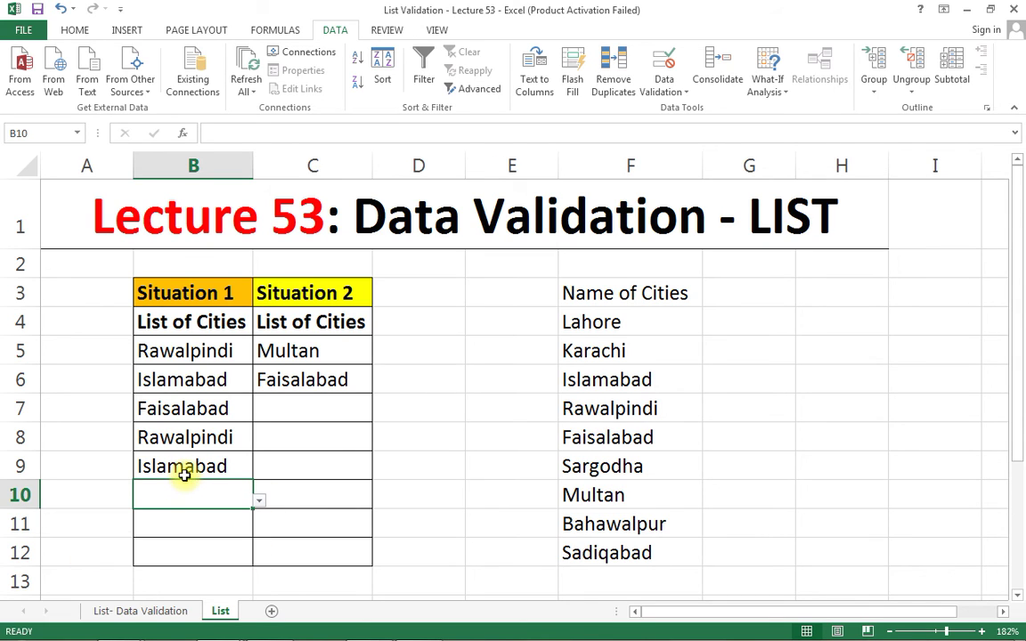
{"action": "left_click", "coordinate": [546, 364]}
{"action": "left_click", "coordinate": [631, 326]}
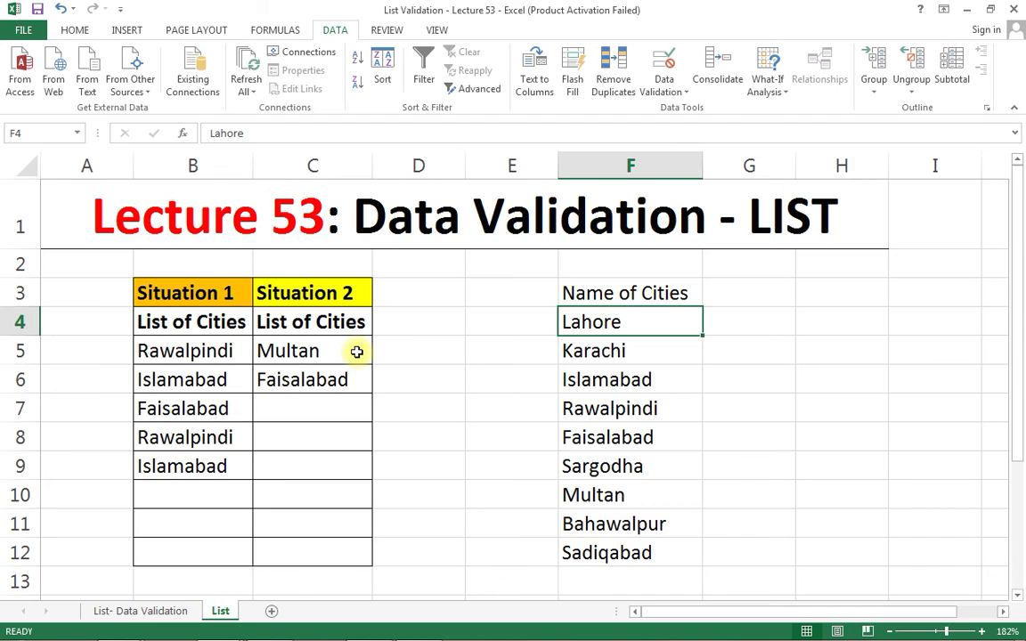
{"action": "left_click", "coordinate": [614, 412]}
{"action": "key", "text": "Delete"}
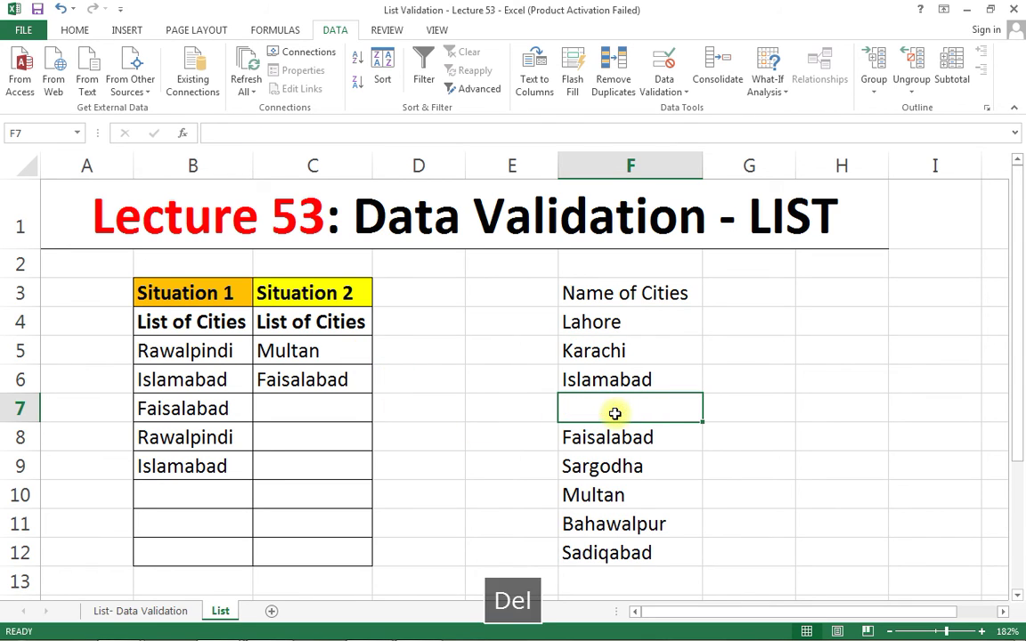
{"action": "left_click", "coordinate": [602, 440]}
Examine the Situation 2 dropdown options in cell C7 and compare them with the edited source range in column F.
{"action": "left_click", "coordinate": [348, 412]}
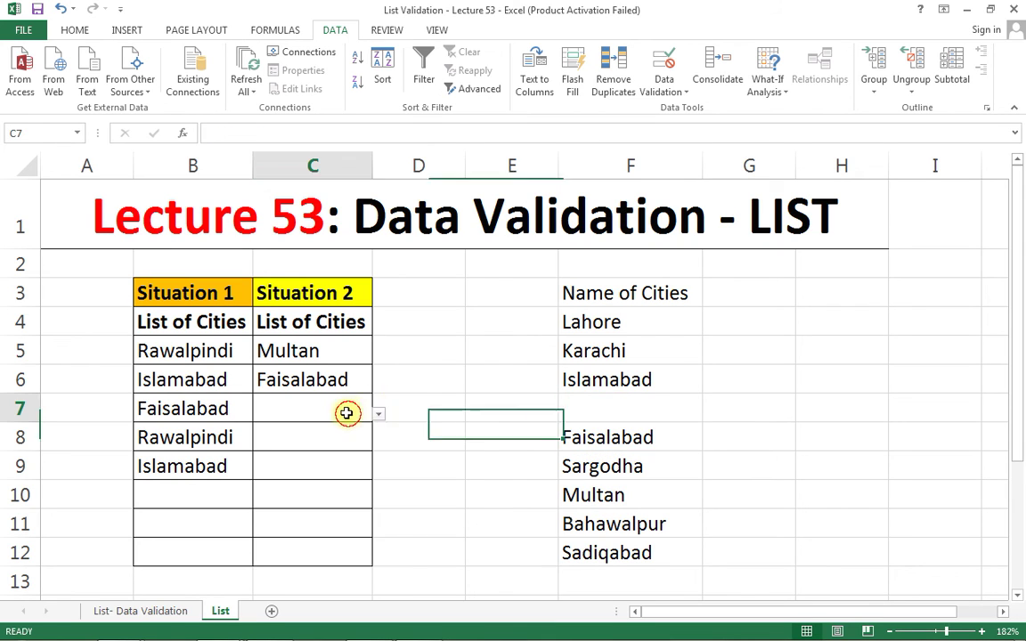
{"action": "left_click", "coordinate": [380, 416]}
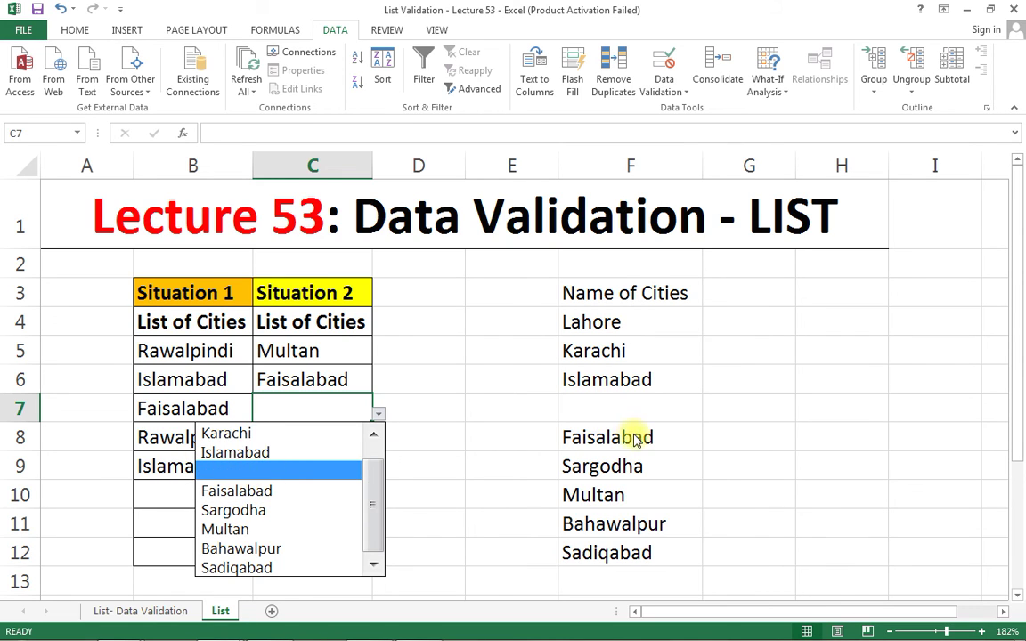
{"action": "left_click", "coordinate": [583, 432]}
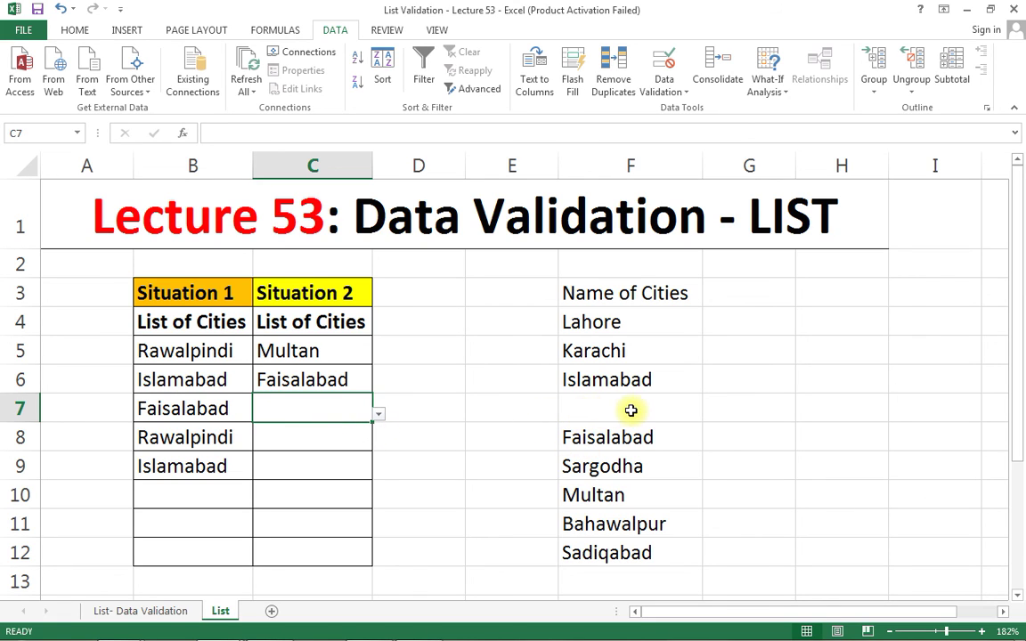
{"action": "left_click", "coordinate": [378, 415]}
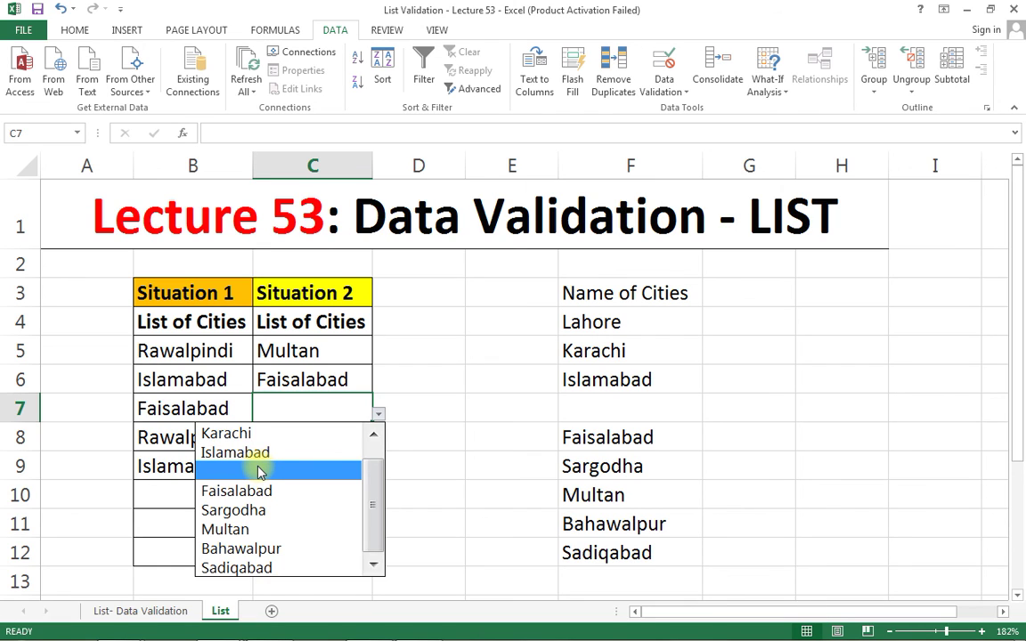
{"action": "left_click", "coordinate": [399, 400]}
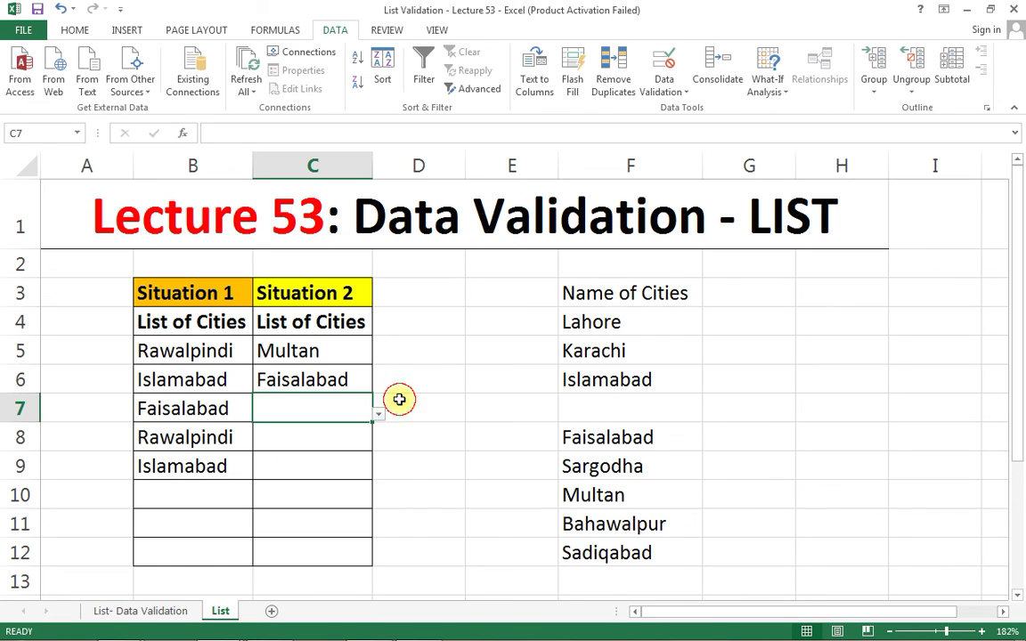